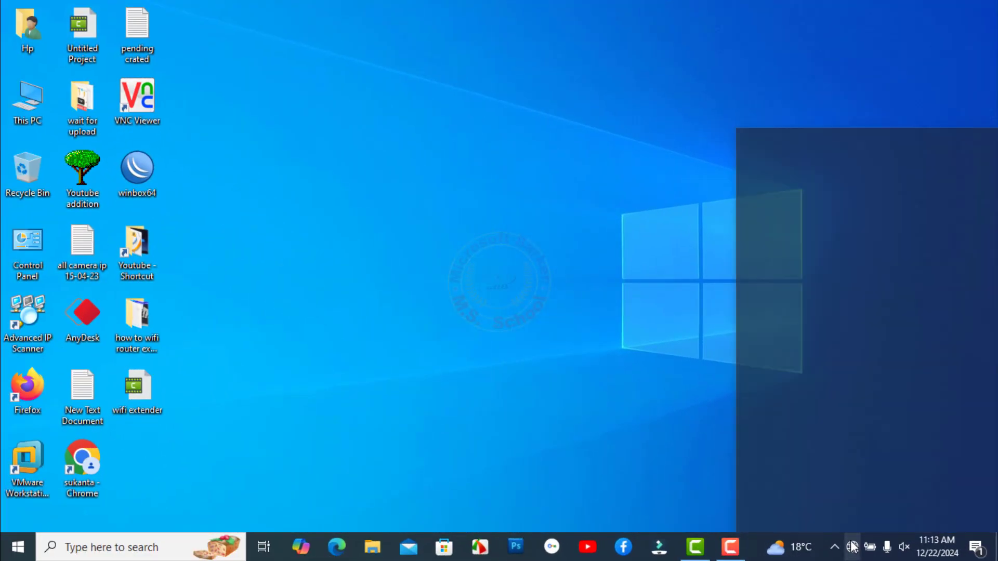
Join the PC to the Cudy-1120 Wi-Fi with its security key, allowing discovery.
left_click(776, 203)
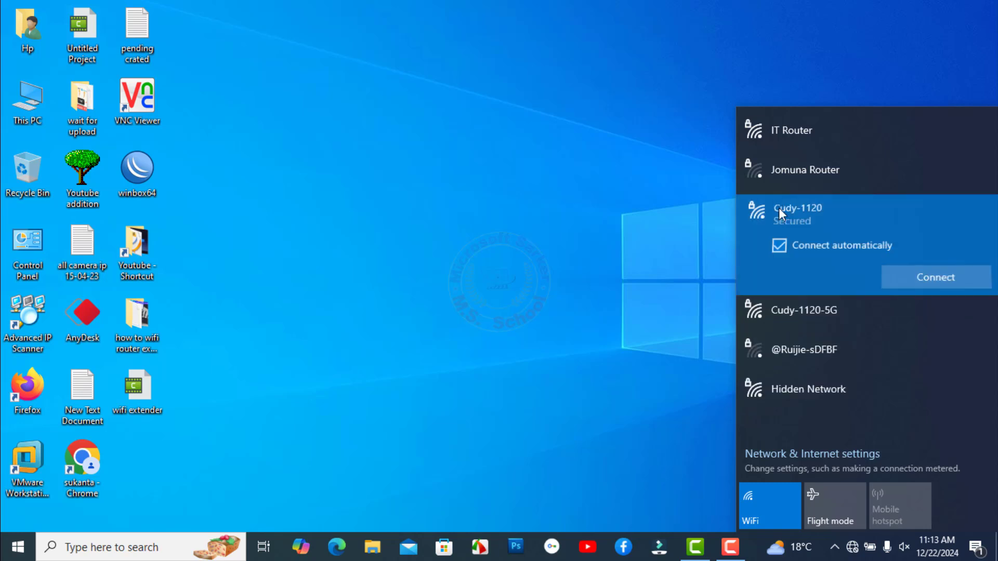
left_click(915, 286)
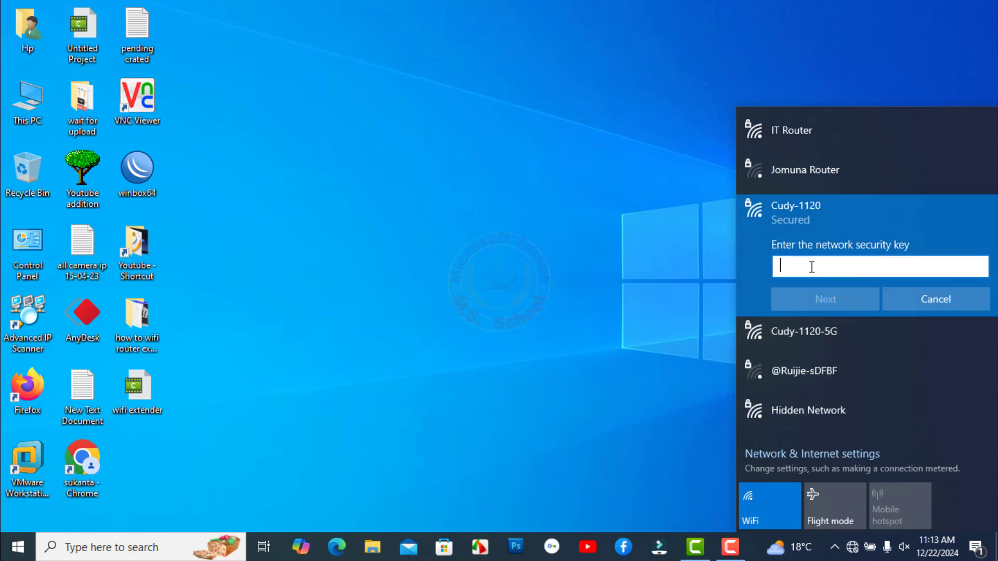
type("1")
left_click(821, 299)
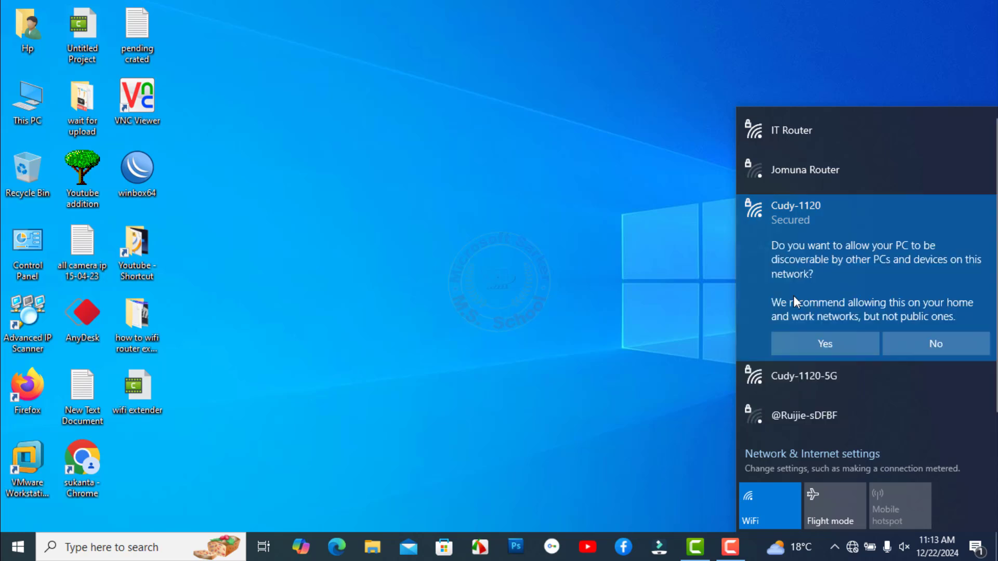
left_click(834, 343)
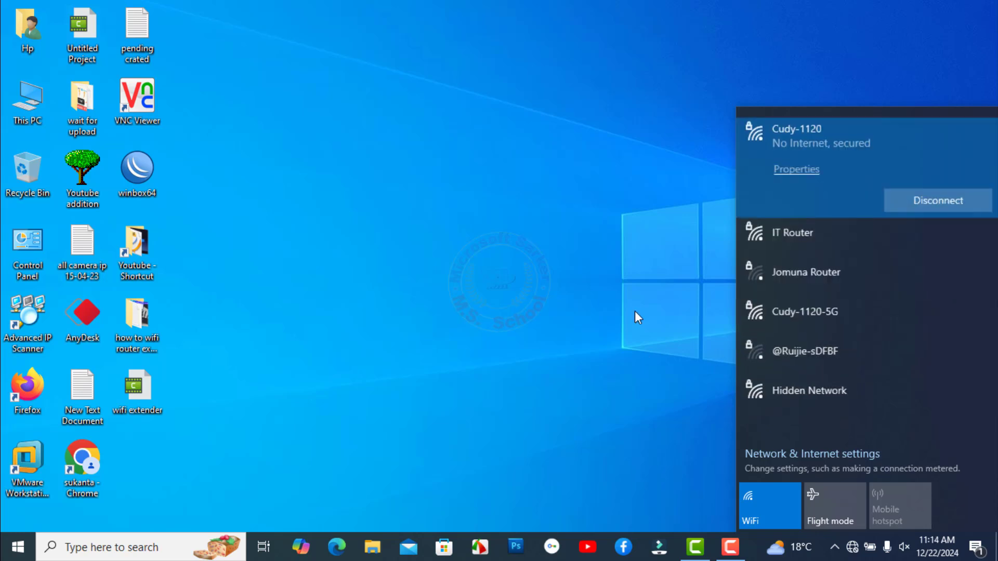
left_click(562, 314)
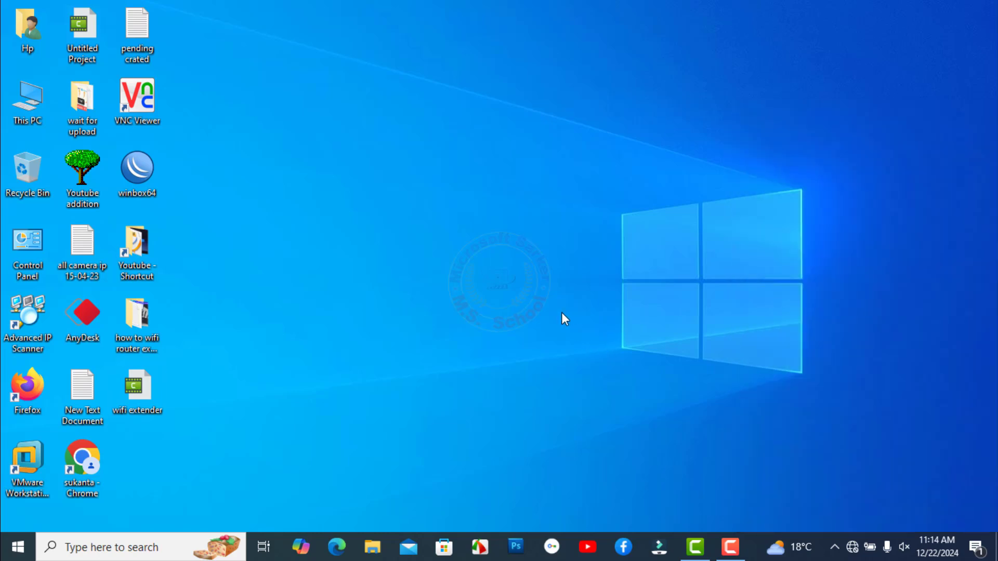
double_click(67, 453)
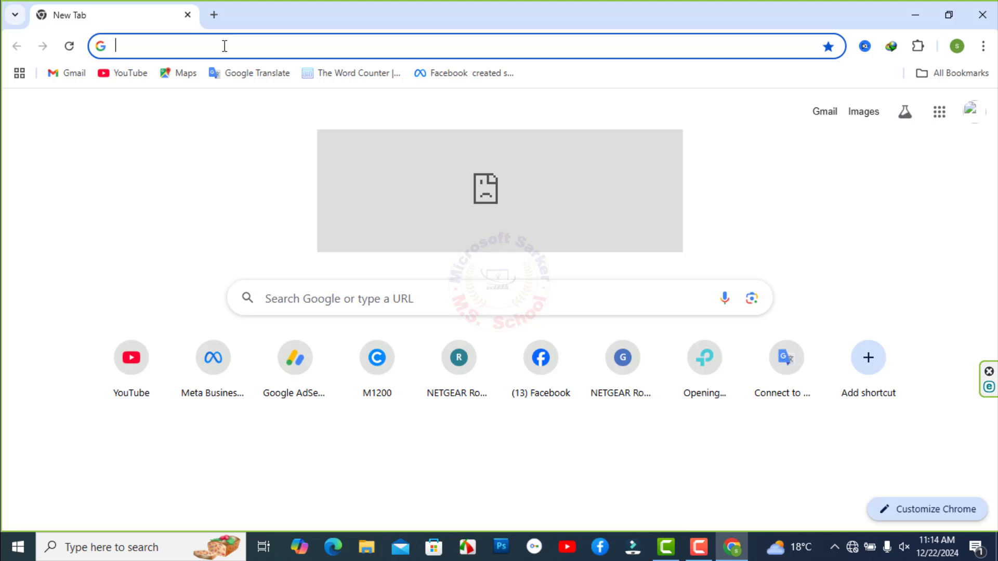
left_click(225, 45)
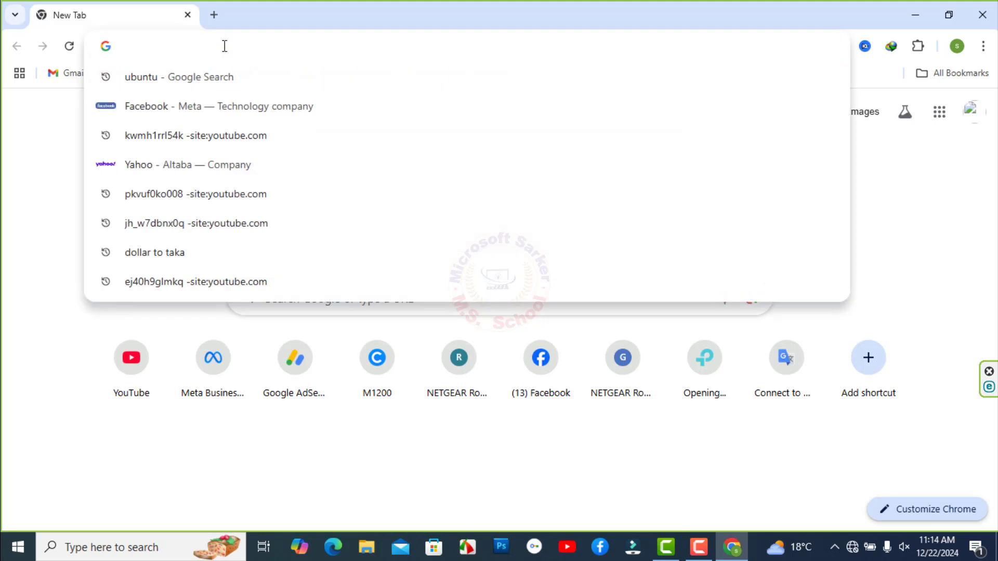
type("http")
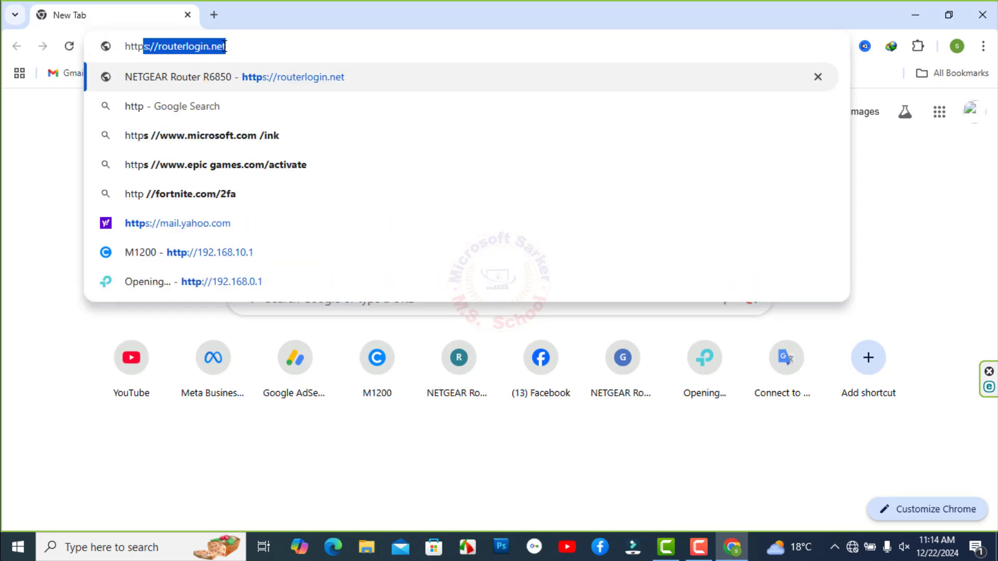
type("://")
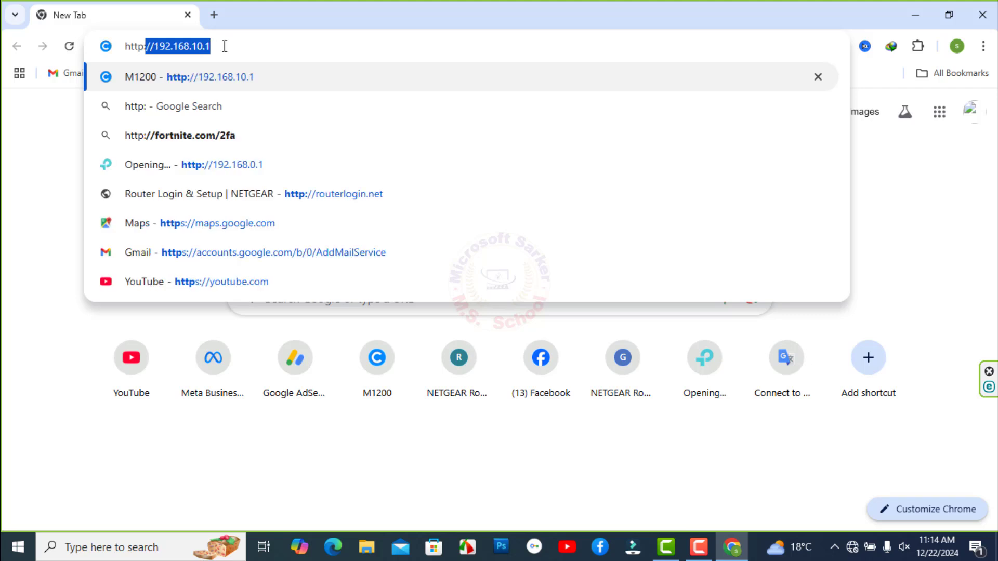
type("cudy.net/cgi-bin/luci/")
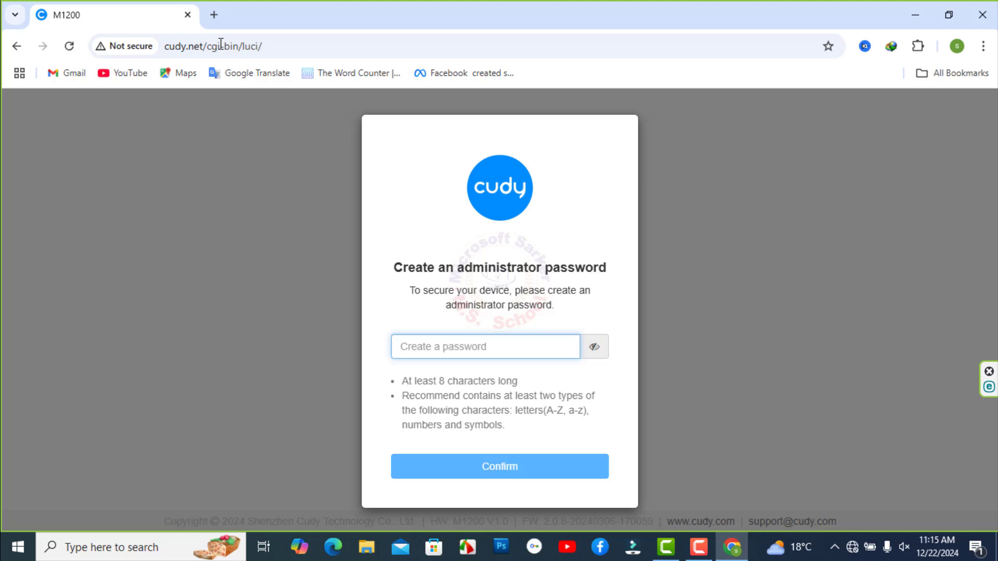
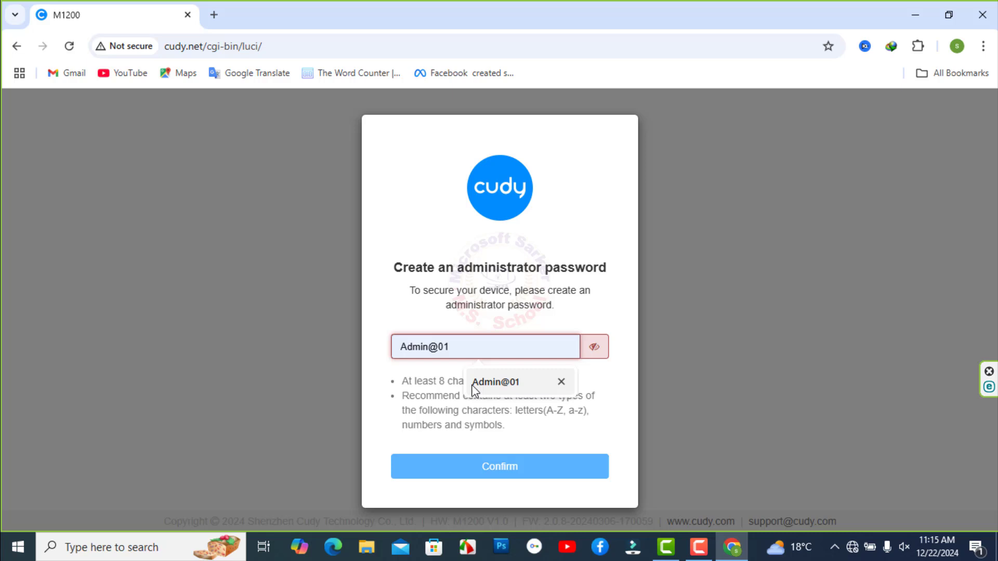
Fill in the administrator password from the autofill suggestion and confirm it.
left_click(471, 383)
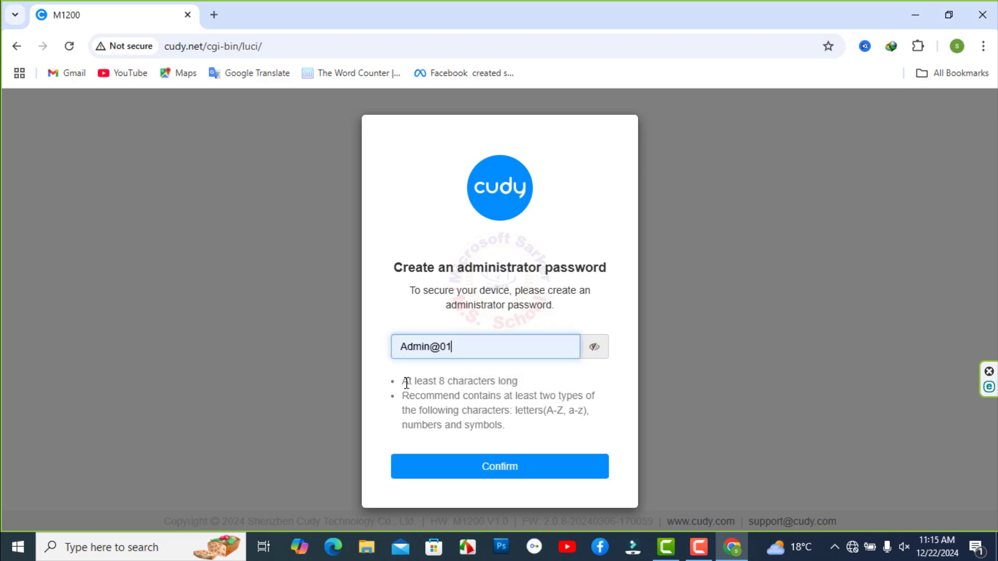
left_click_drag(504, 397, 571, 407)
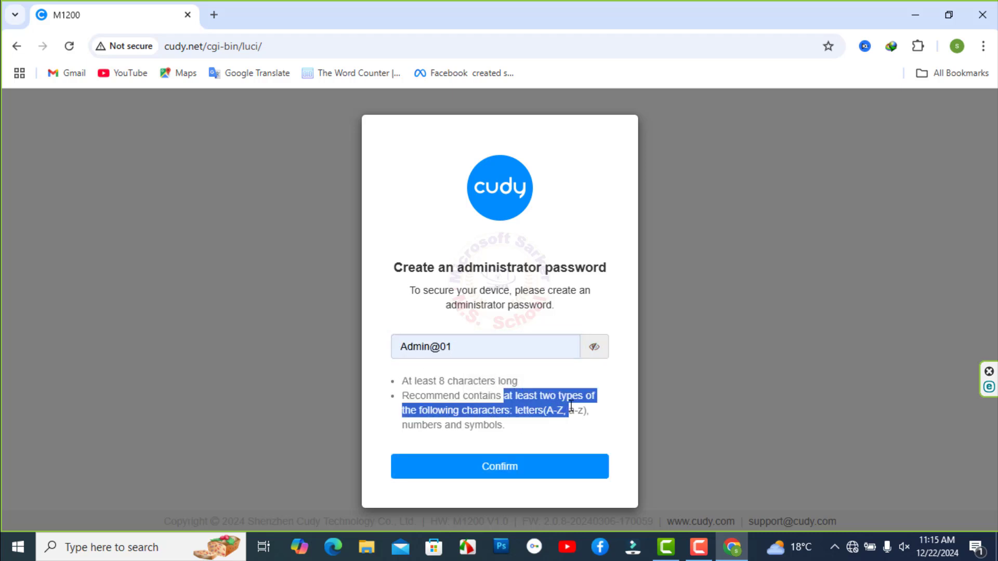
left_click_drag(408, 424, 506, 445)
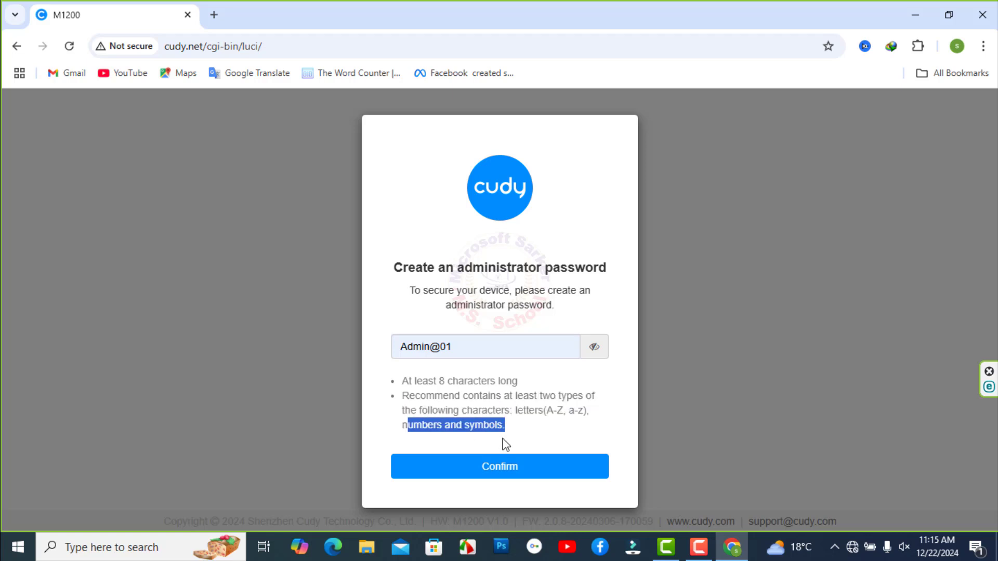
left_click(514, 467)
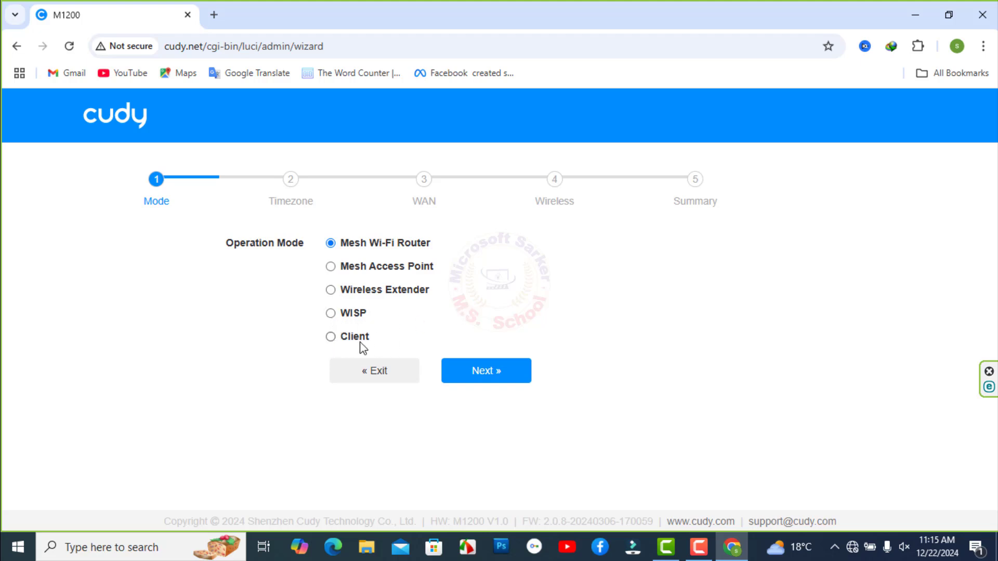
Accept Mesh Wi-Fi Router mode and the Asia/Dhaka time zone in the wizard.
left_click(473, 379)
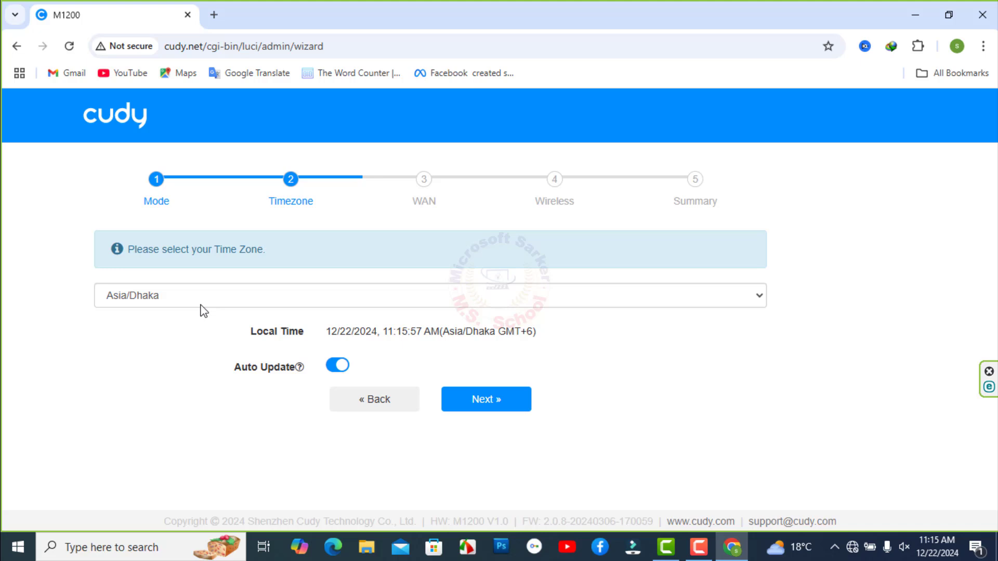
left_click(740, 304)
left_click(755, 294)
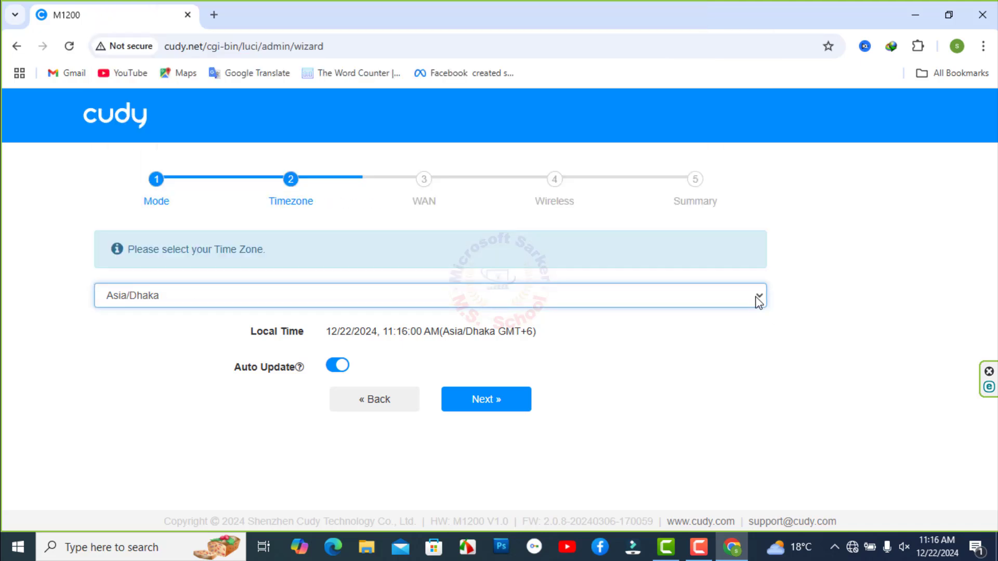
left_click(495, 403)
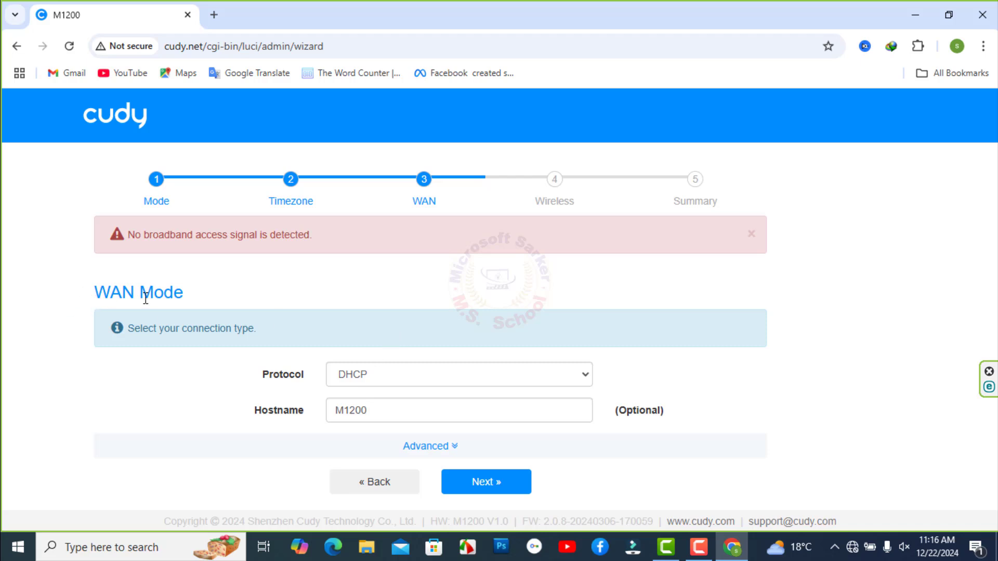
Switch the WAN connection type from PPPoE to Static (Fixed IP).
left_click_drag(146, 298, 582, 348)
left_click(590, 380)
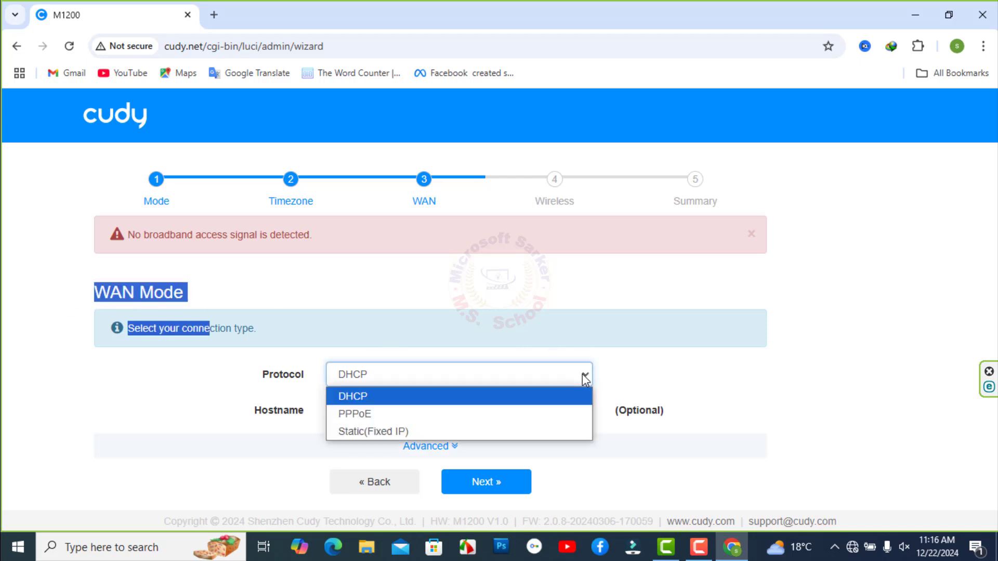
left_click(361, 415)
scroll(427, 408, "down", 1)
left_click(382, 386)
left_click(363, 415)
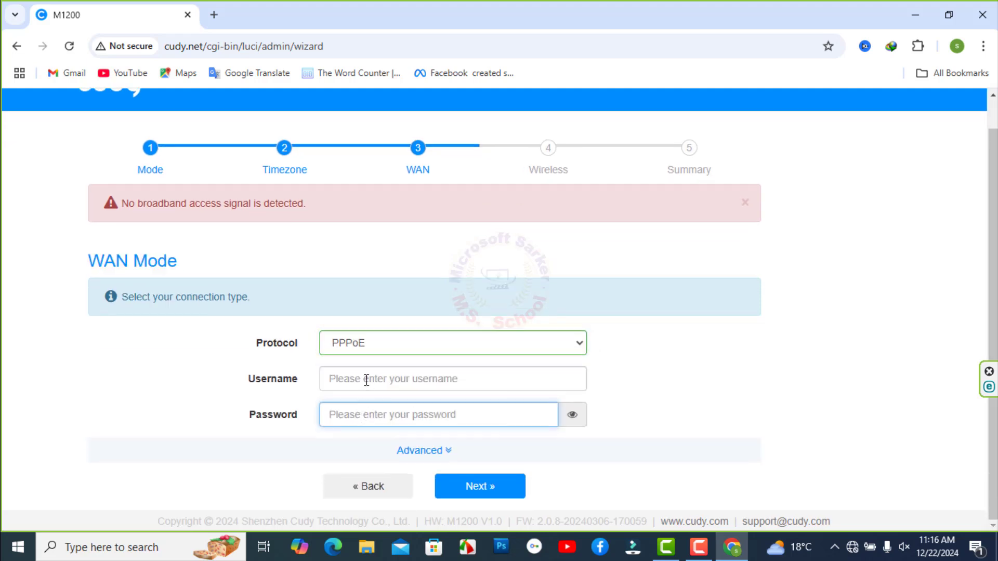
left_click(479, 341)
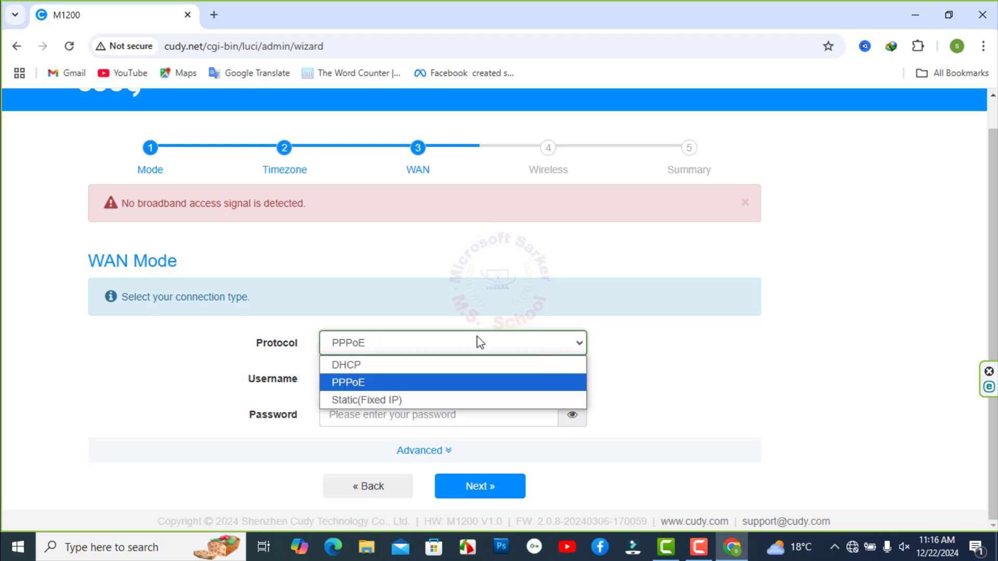
left_click(345, 400)
scroll(368, 371, "down", 1)
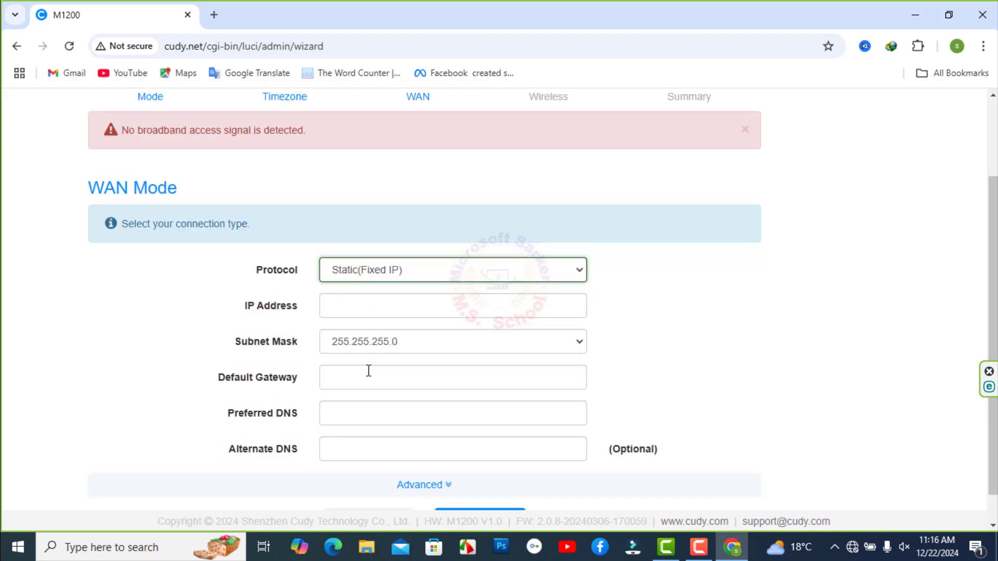
Enter WAN IP 192.168.1.11, gateway 192.168.1.1 and DNS 8.8.8.8.
left_click(355, 304)
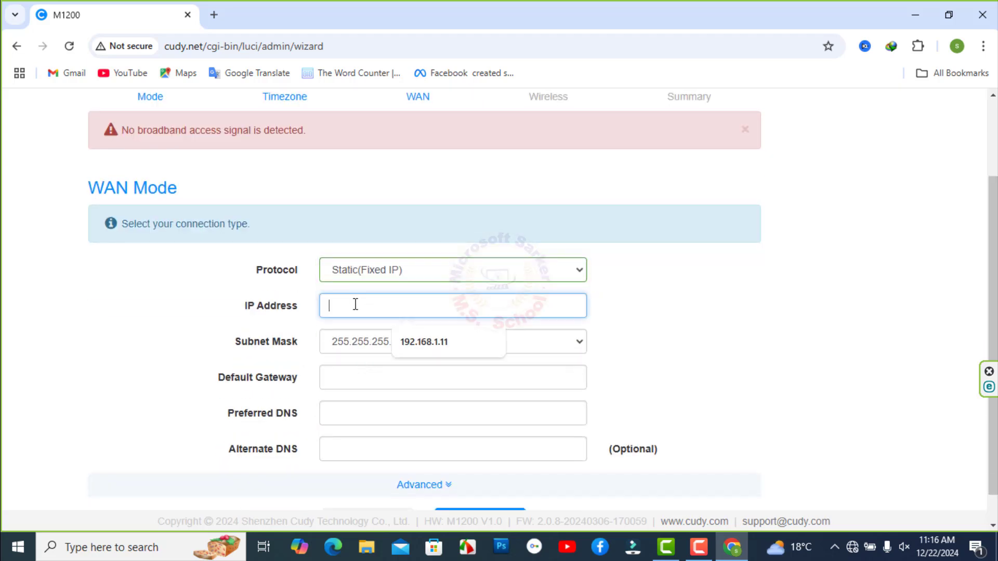
left_click(424, 342)
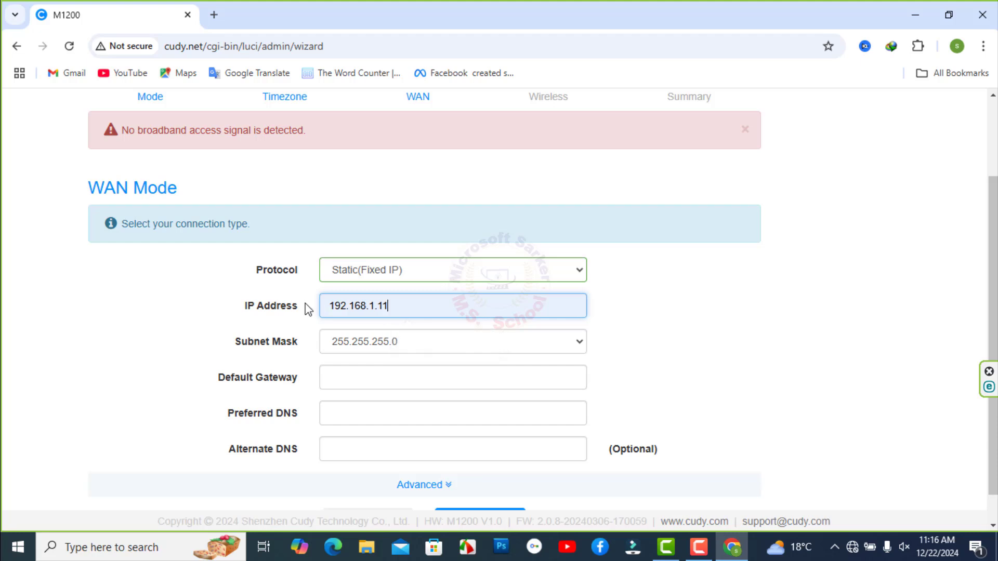
left_click(383, 383)
left_click(393, 413)
left_click(393, 414)
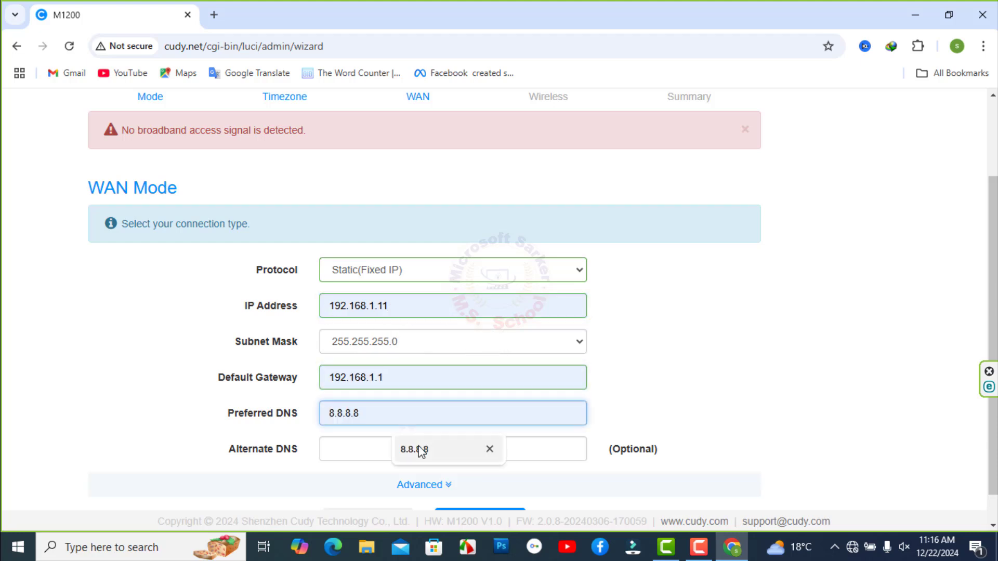
left_click(421, 451)
scroll(446, 401, "down", 1)
left_click(476, 486)
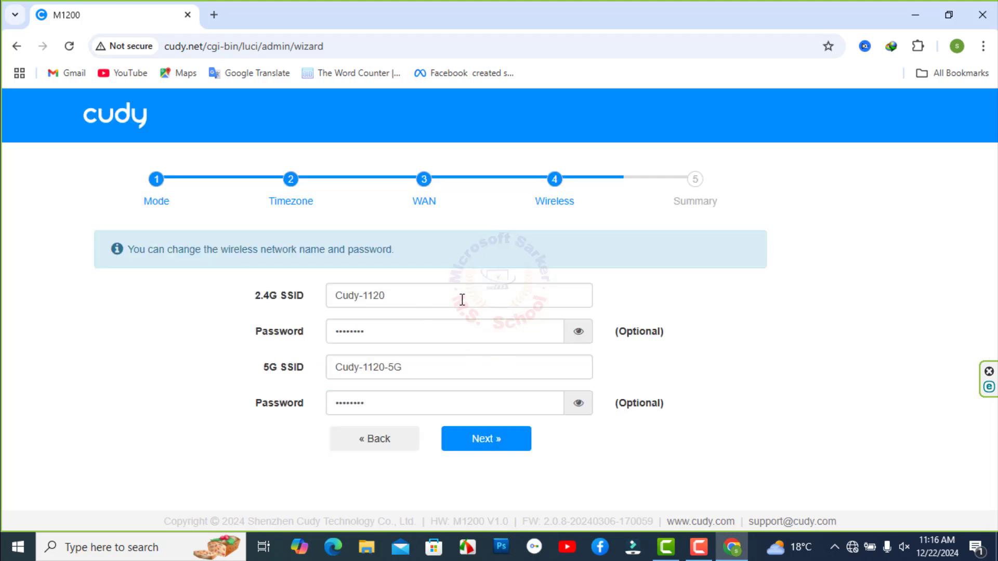
Rename the 2.4G network to Router 2g and give it a new password.
left_click_drag(462, 300, 289, 294)
key("BackSpace")
type("R")
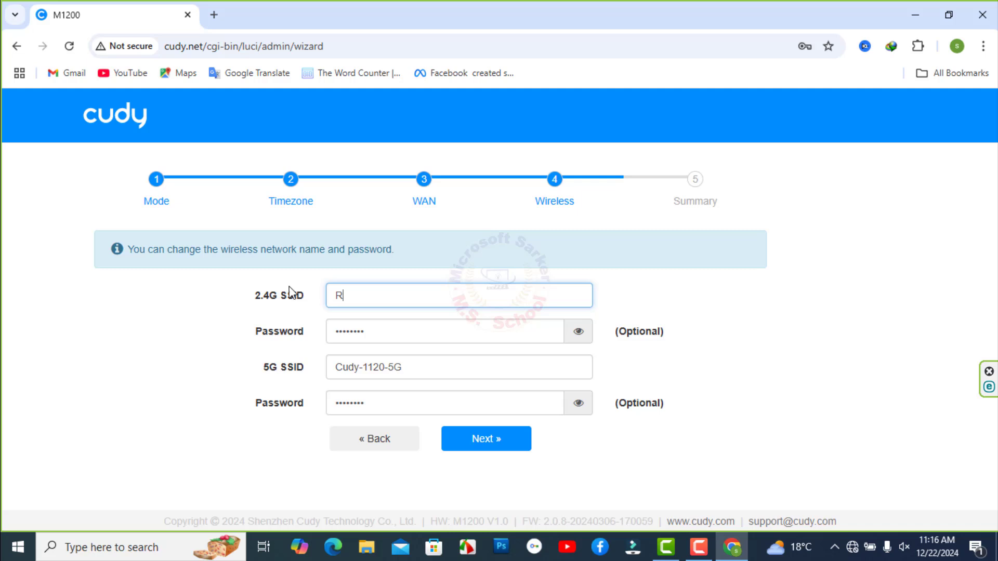
type("outer 2g")
left_click(578, 331)
key("ctrl+a")
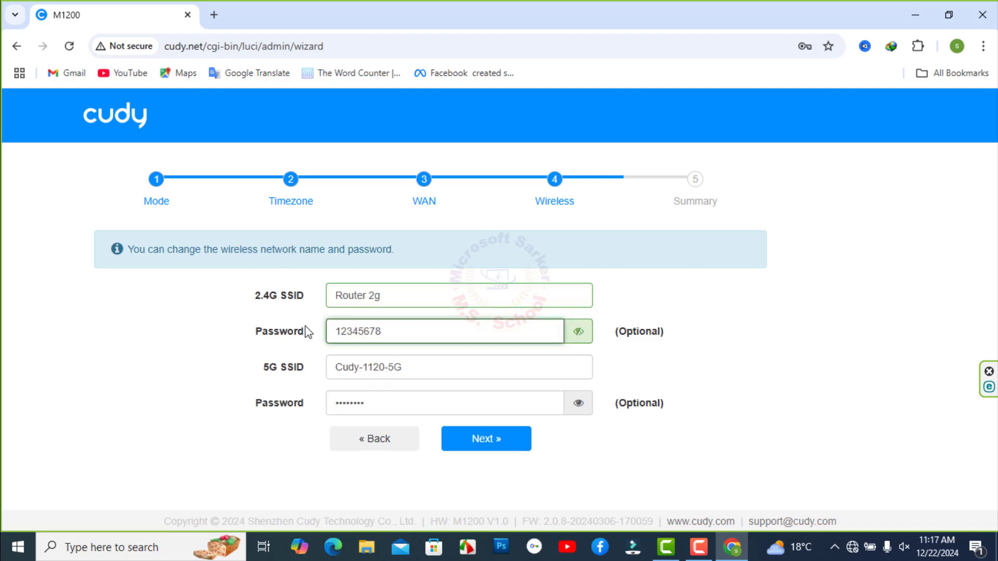
Rename the 5G network to Router 5G and give it a new password.
left_click_drag(391, 367, 334, 364)
key("BackSpace")
type("Router")
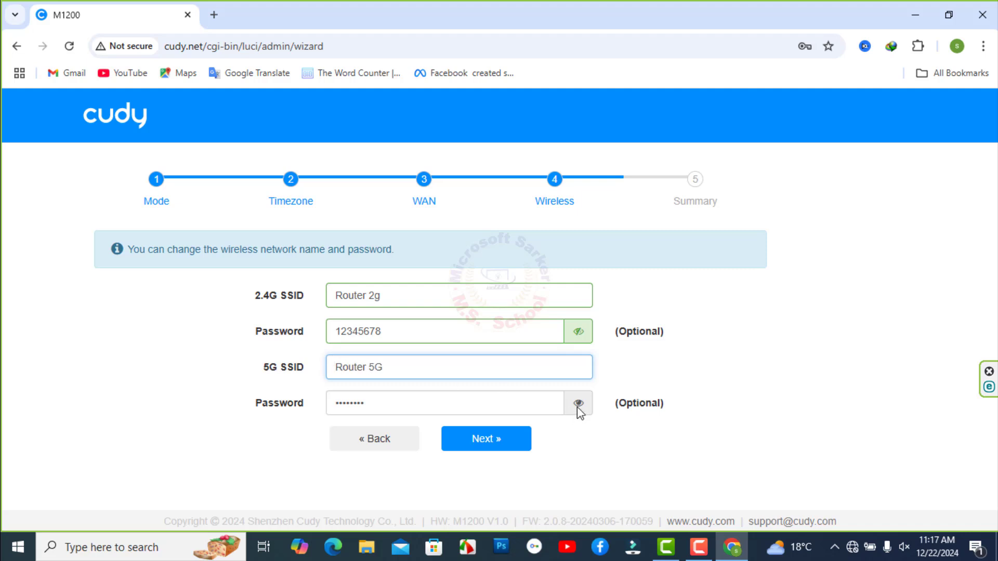
left_click(579, 404)
key("ctrl+a")
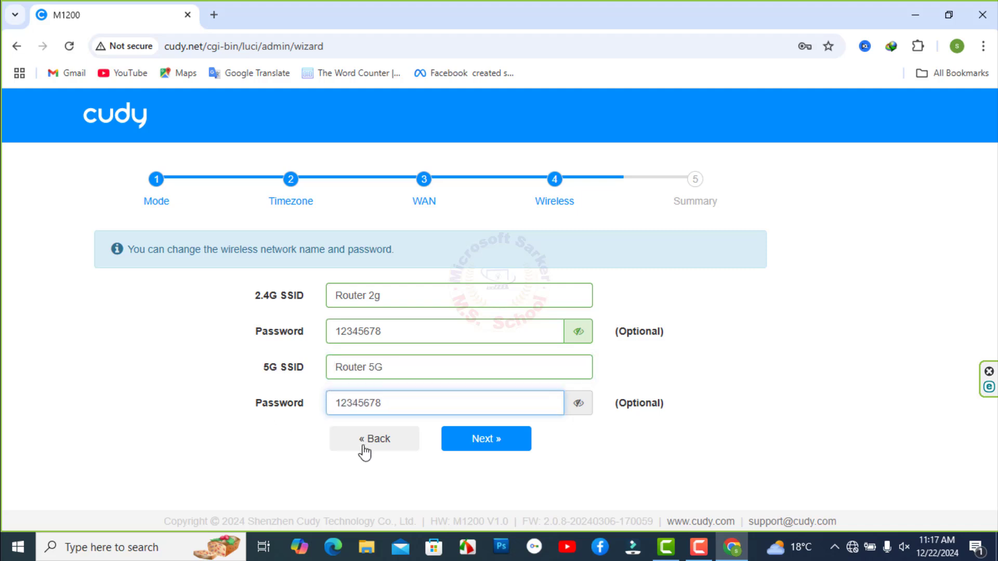
Continue to the Summary, declining Chrome's offer to save the password.
left_click(499, 439)
left_click(808, 270)
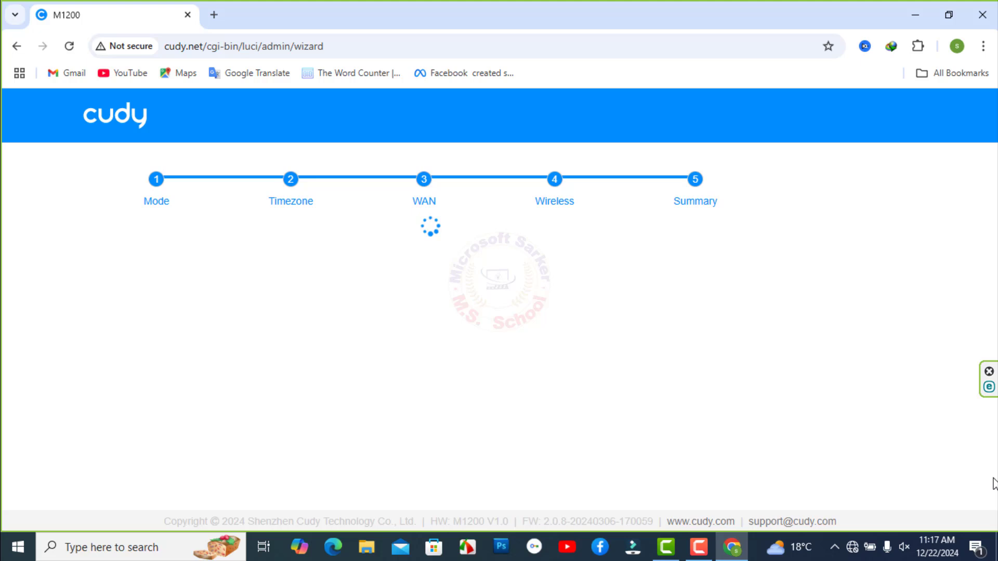
scroll(390, 468, "down", 4)
Apply the wizard settings and join the PC to Router 5G, allowing discovery.
left_click(475, 484)
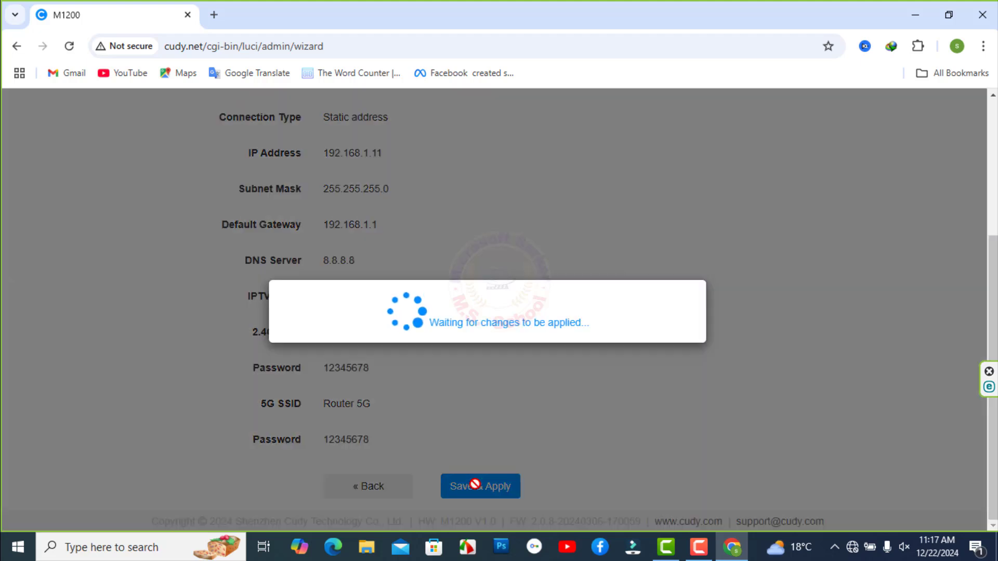
left_click(853, 547)
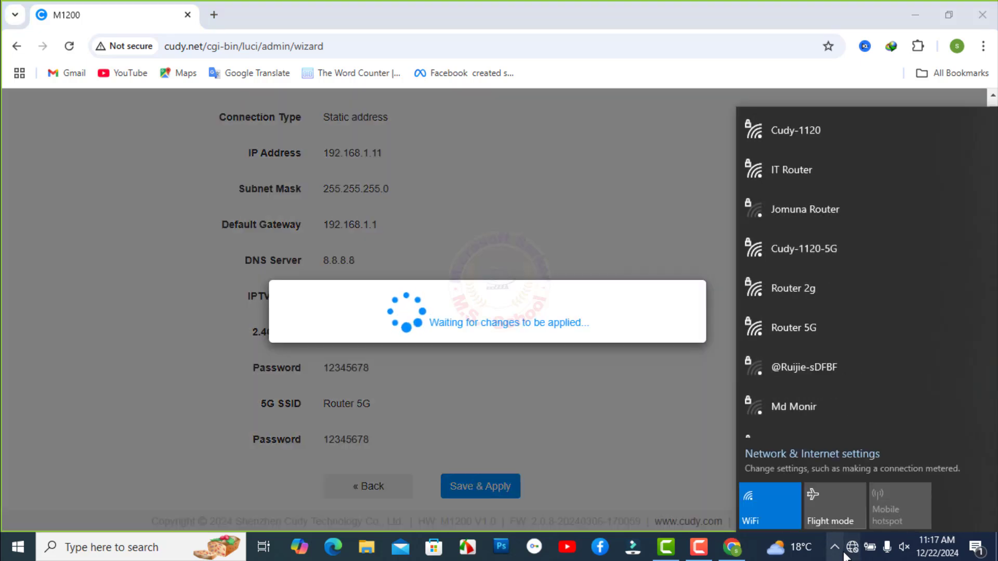
left_click(780, 331)
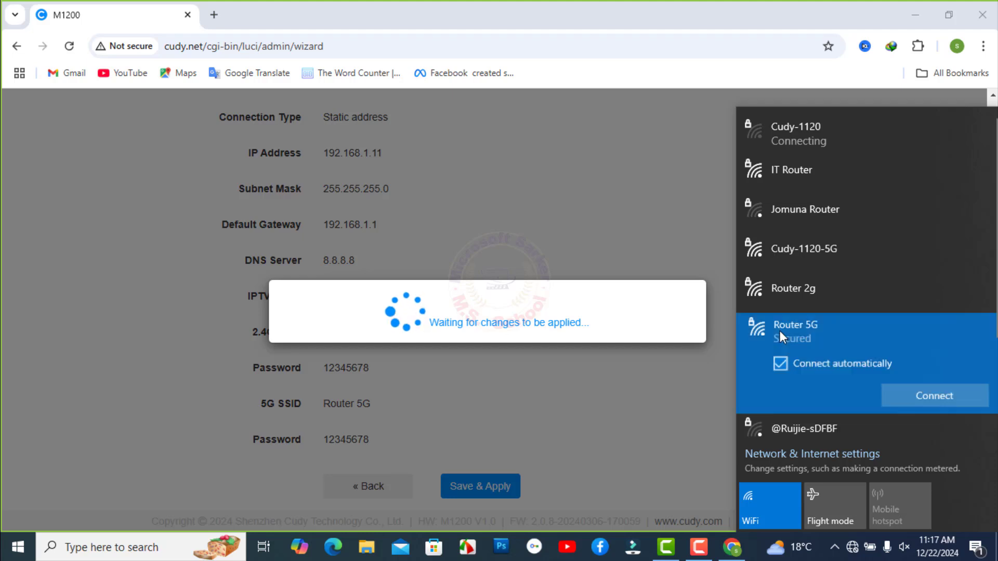
left_click(951, 405)
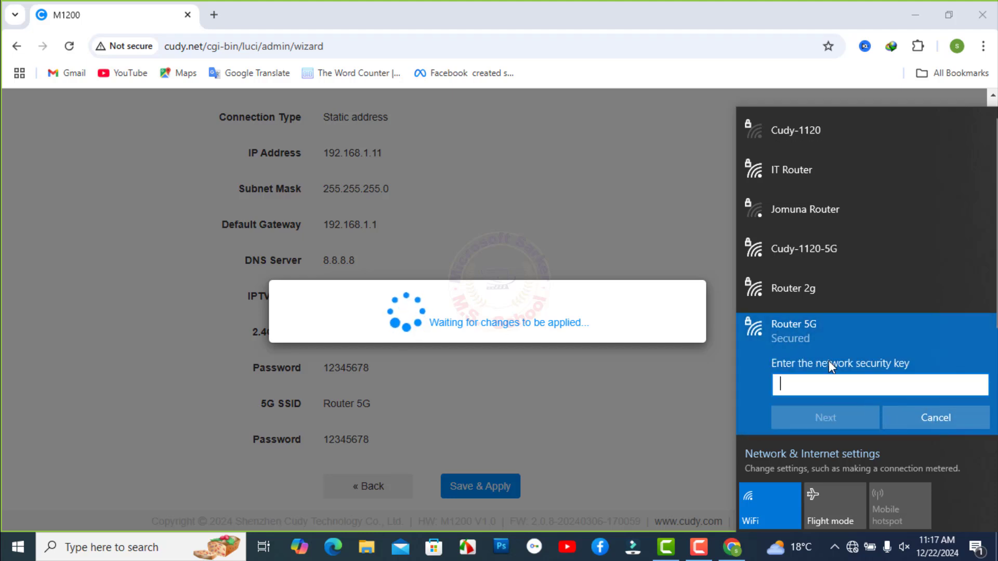
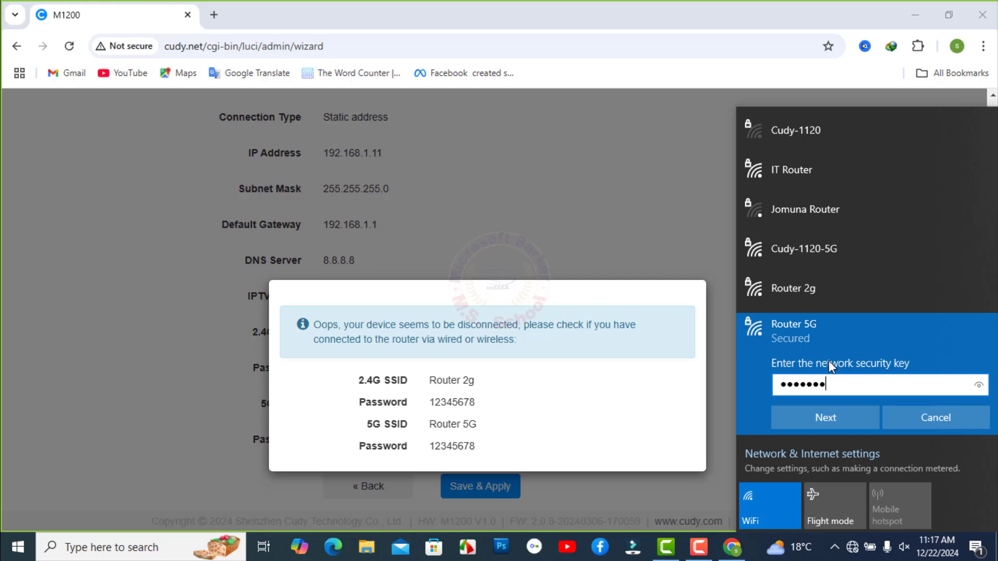
left_click(846, 417)
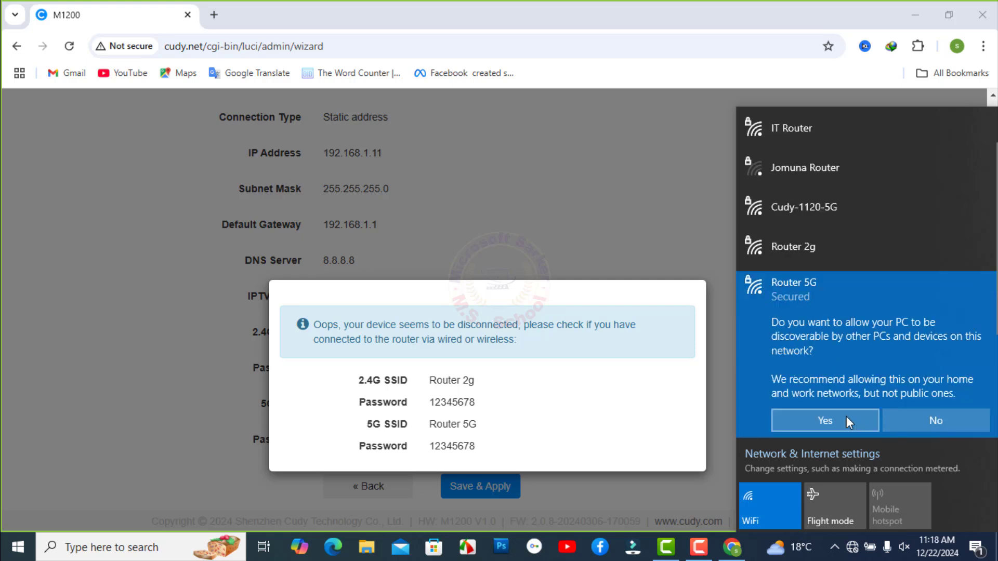
left_click(847, 416)
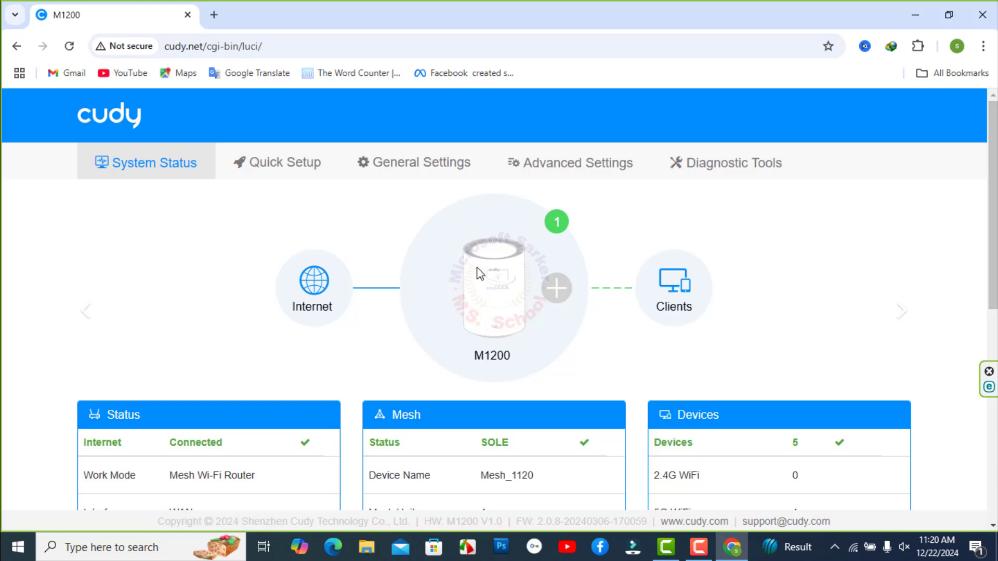
Open General Settings and review the WAN Mode.
scroll(383, 263, "down", 4)
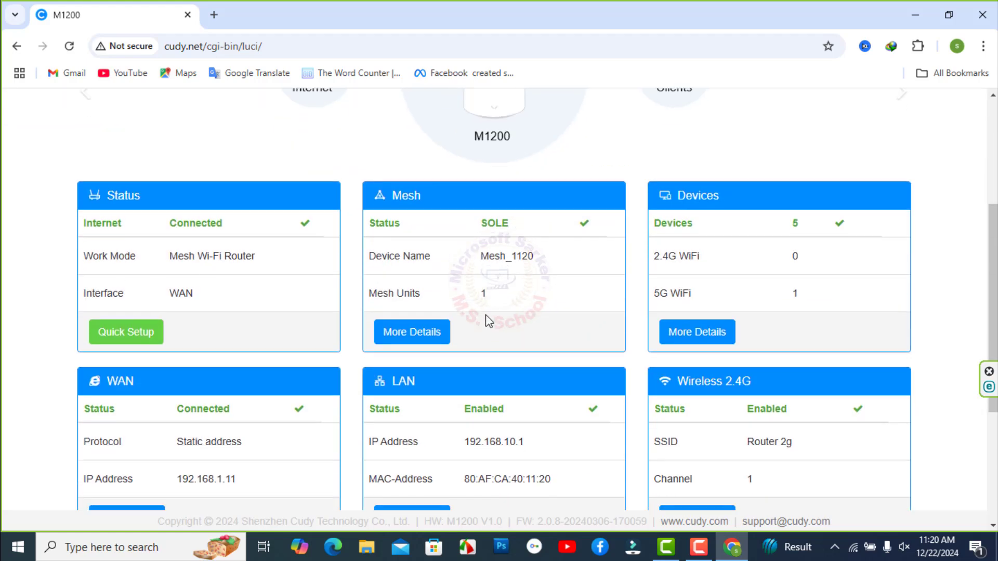
scroll(486, 314, "up", 4)
left_click(399, 165)
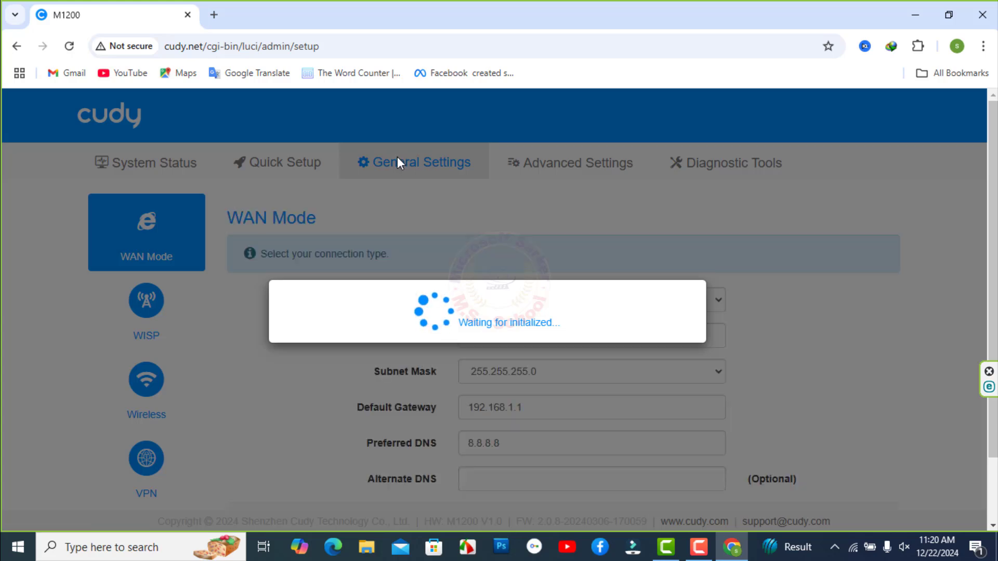
scroll(741, 357, "down", 2)
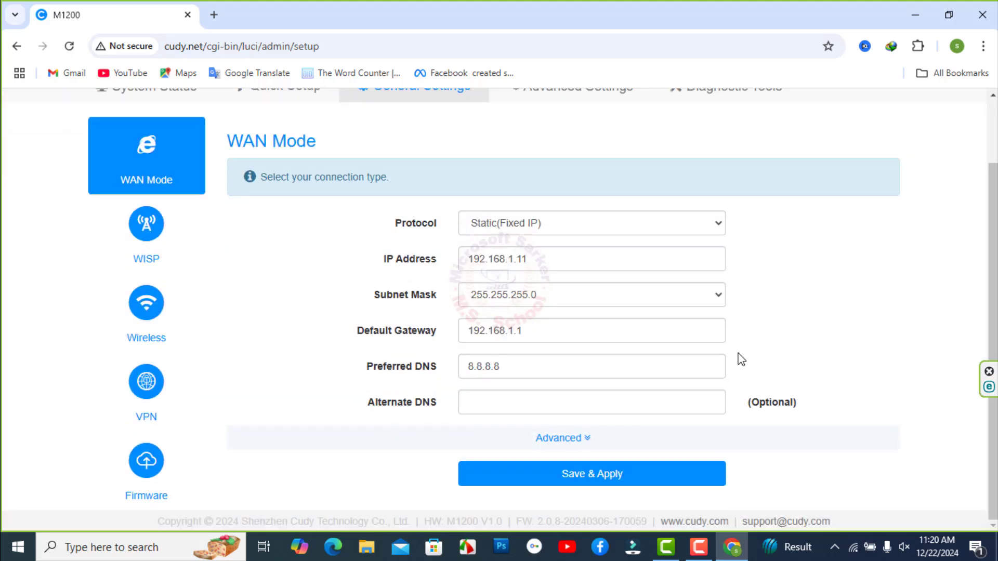
scroll(741, 359, "up", 2)
Review the Wireless page's Router 2g and Router 5G network settings.
left_click(158, 392)
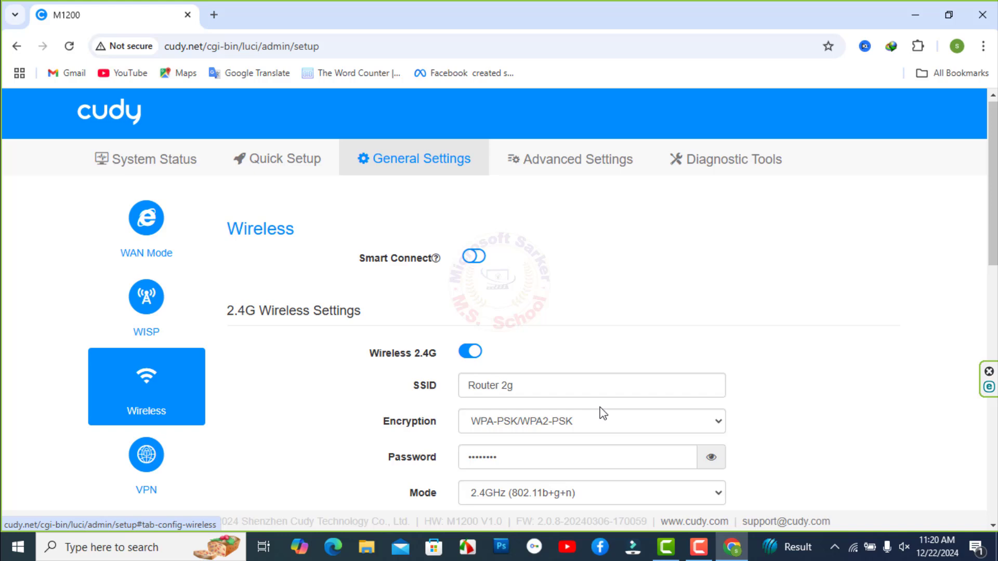
scroll(770, 361, "down", 3)
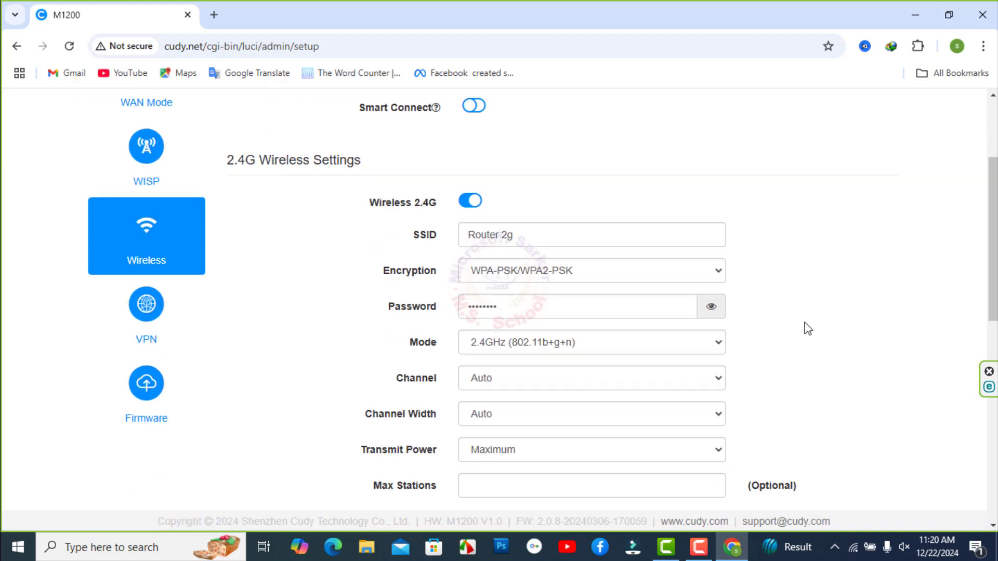
scroll(807, 330, "down", 3)
scroll(808, 328, "down", 6)
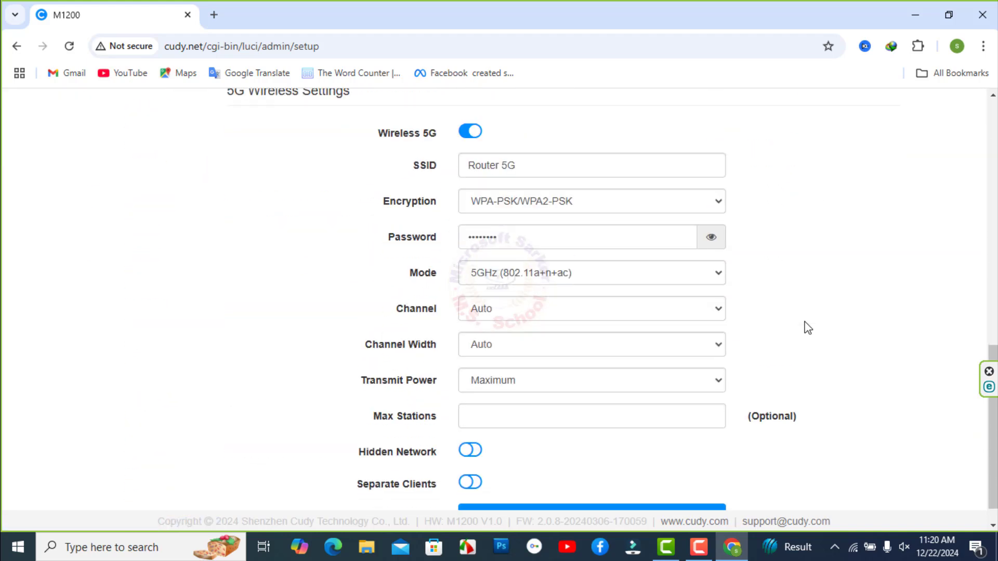
scroll(809, 325, "down", 1)
scroll(809, 324, "up", 10)
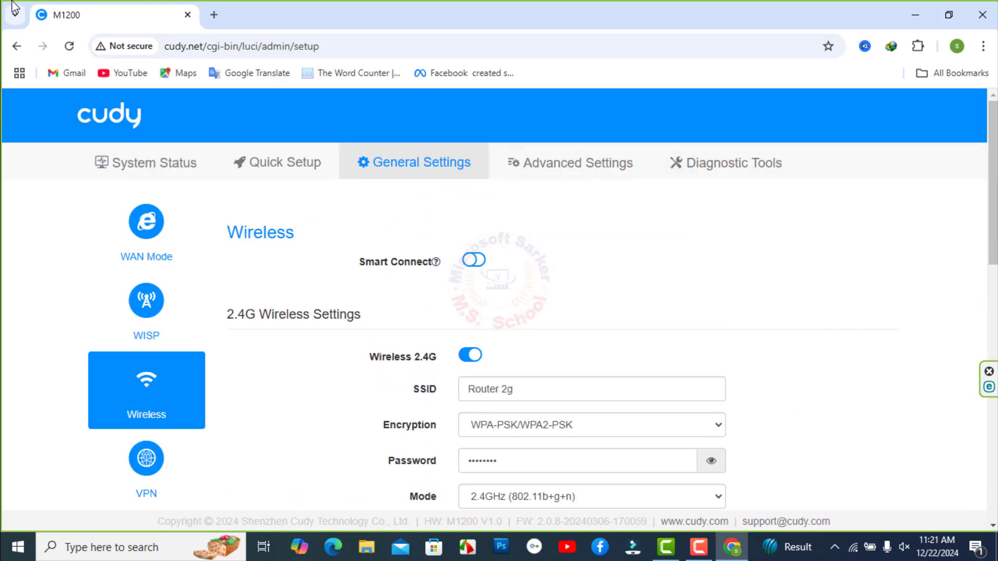
Look over the LAN IP settings, then enable the 2.4G guest network.
left_click(16, 46)
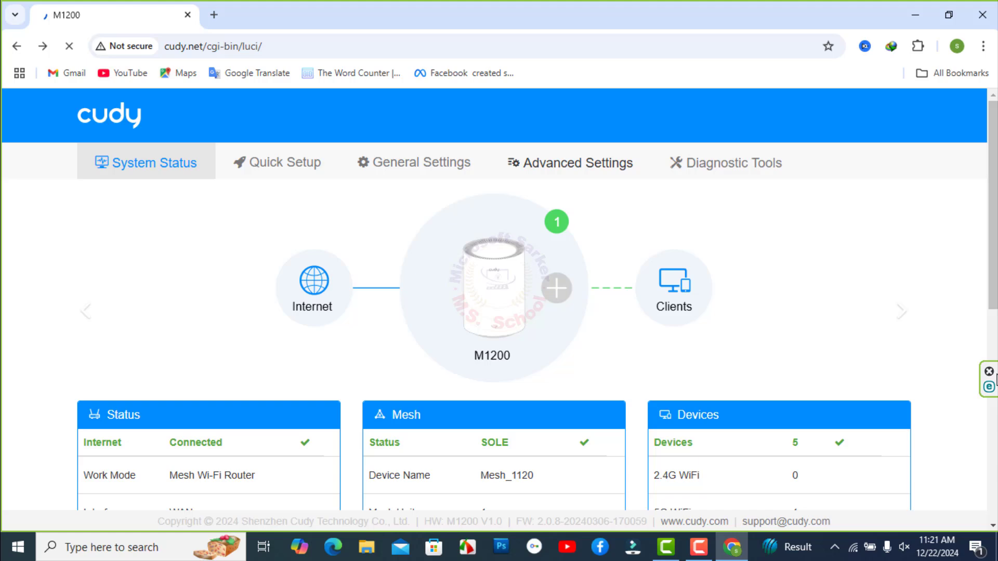
scroll(967, 366, "down", 1)
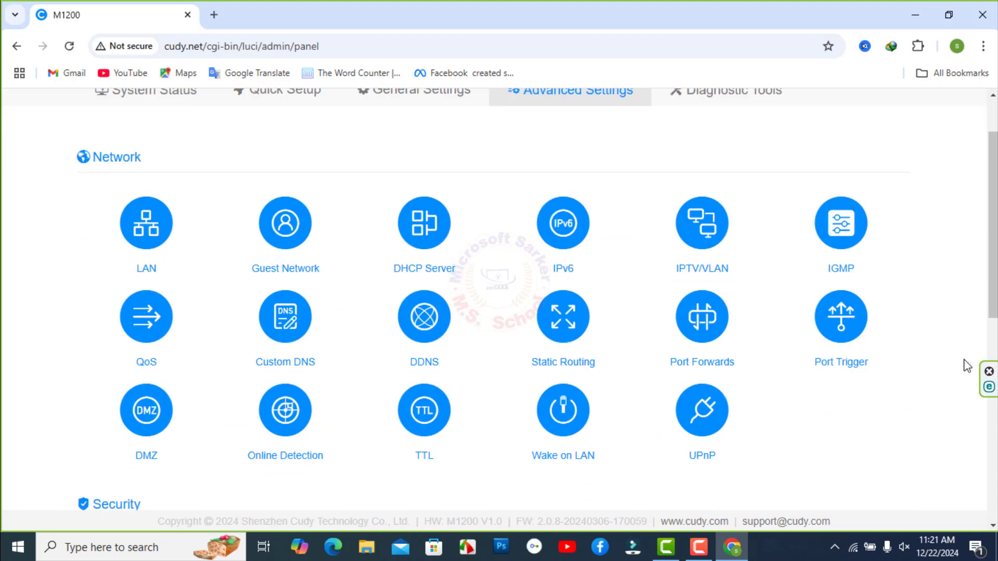
left_click(139, 210)
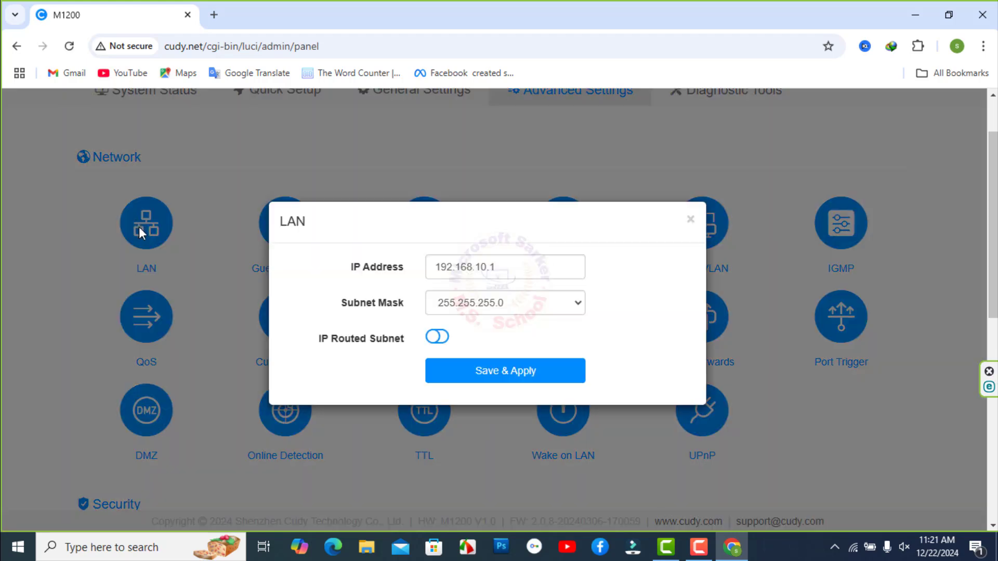
left_click(487, 267)
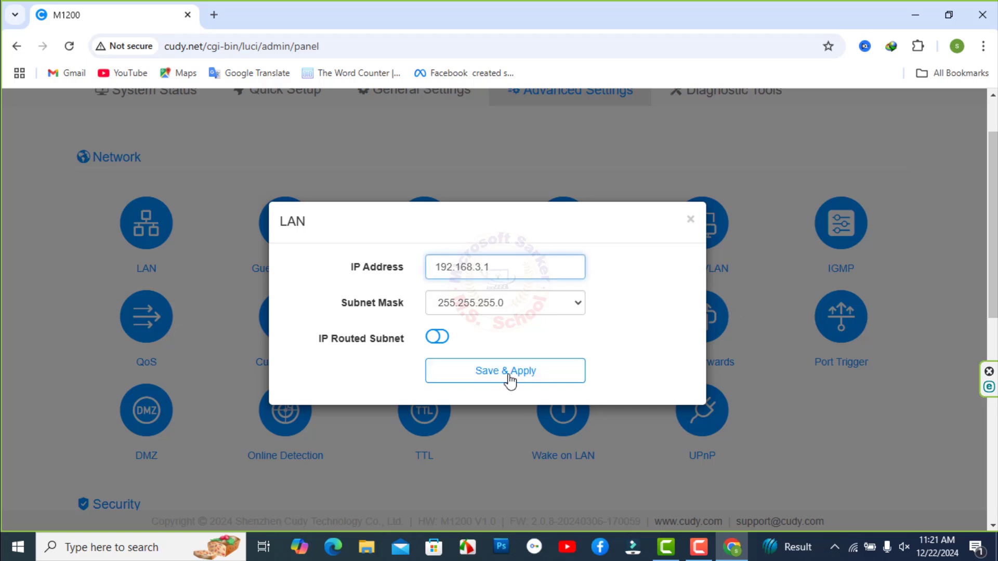
left_click(690, 220)
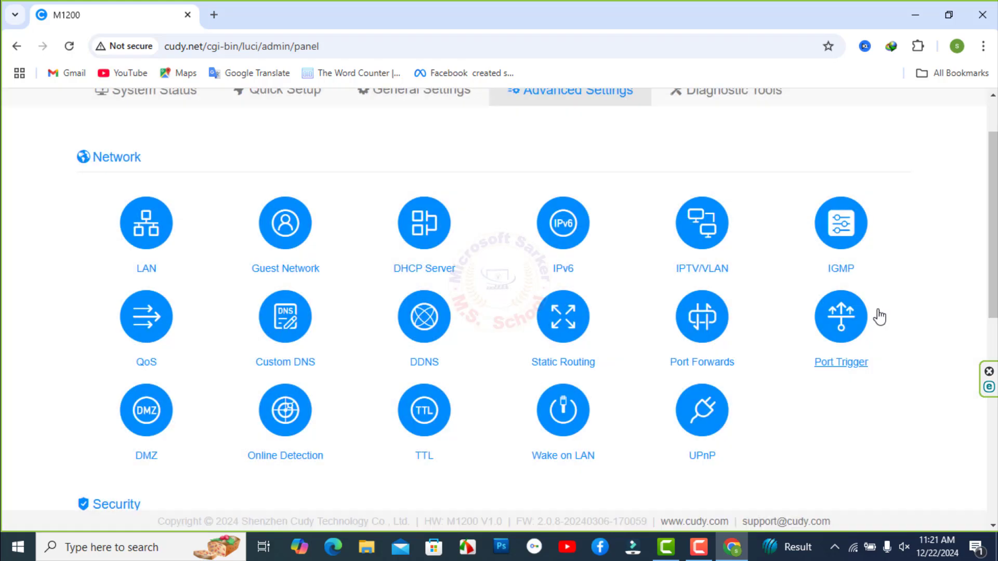
left_click(285, 226)
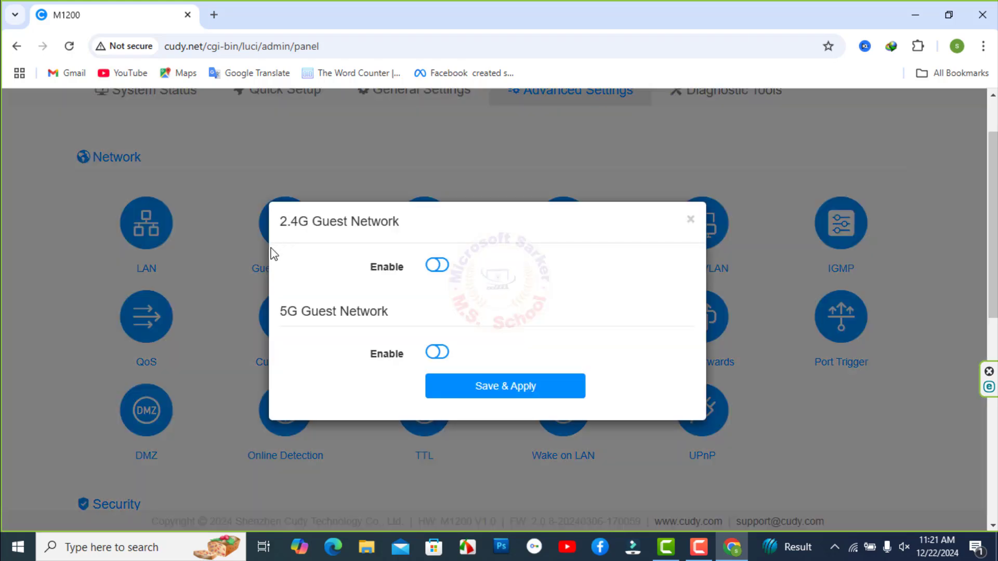
left_click(436, 265)
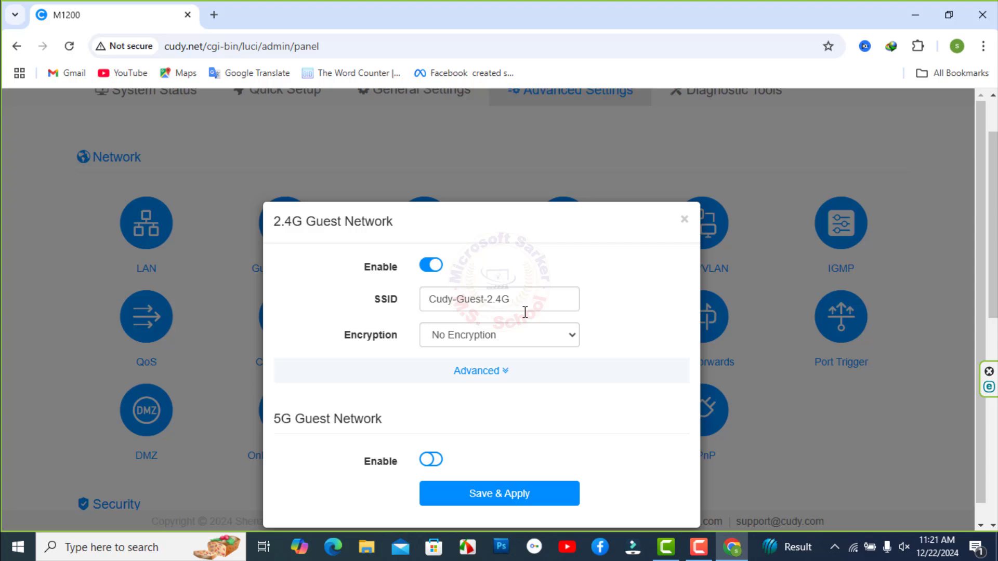
Block device 28:C6:3F:14:B2:57 ('it mobile') with an Allow-all-except-listed MAC filter.
left_click(685, 219)
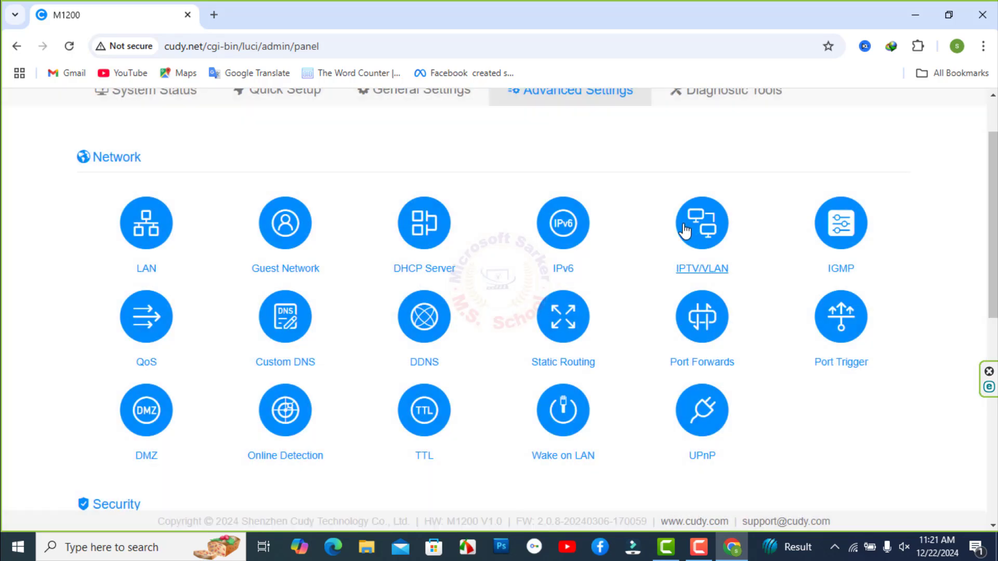
scroll(671, 208, "down", 4)
left_click(281, 346)
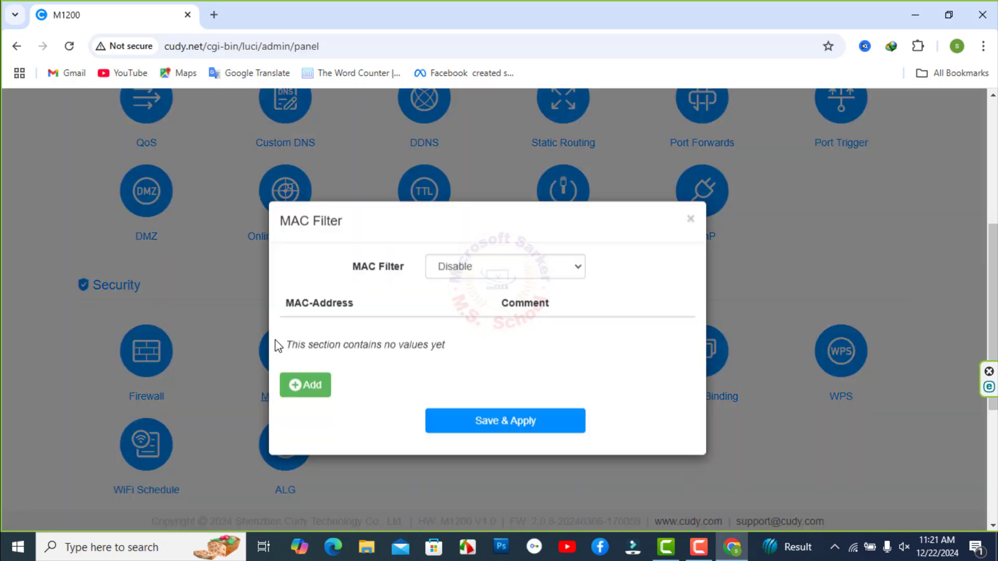
left_click(576, 267)
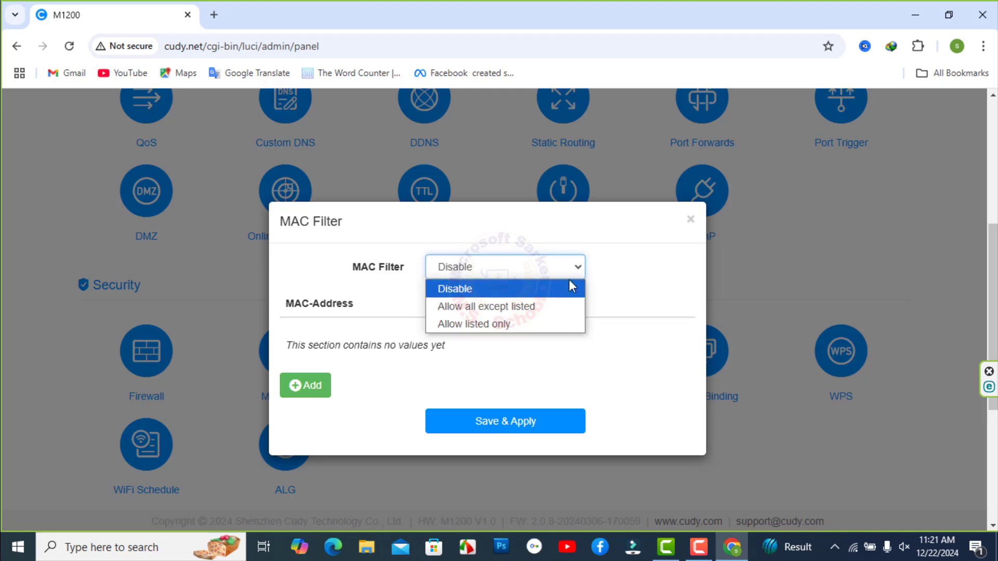
left_click(501, 310)
left_click(305, 387)
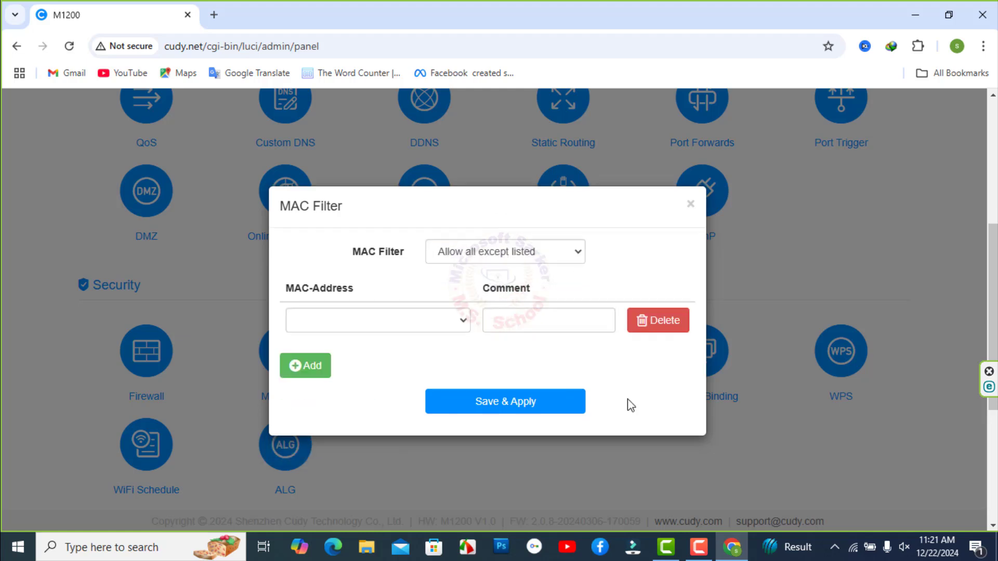
left_click(367, 327)
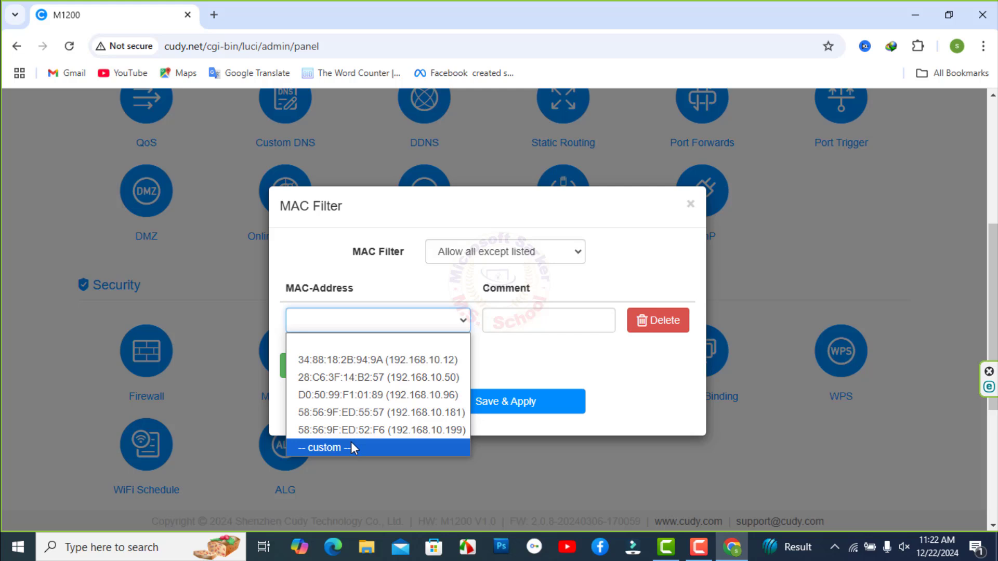
left_click(357, 386)
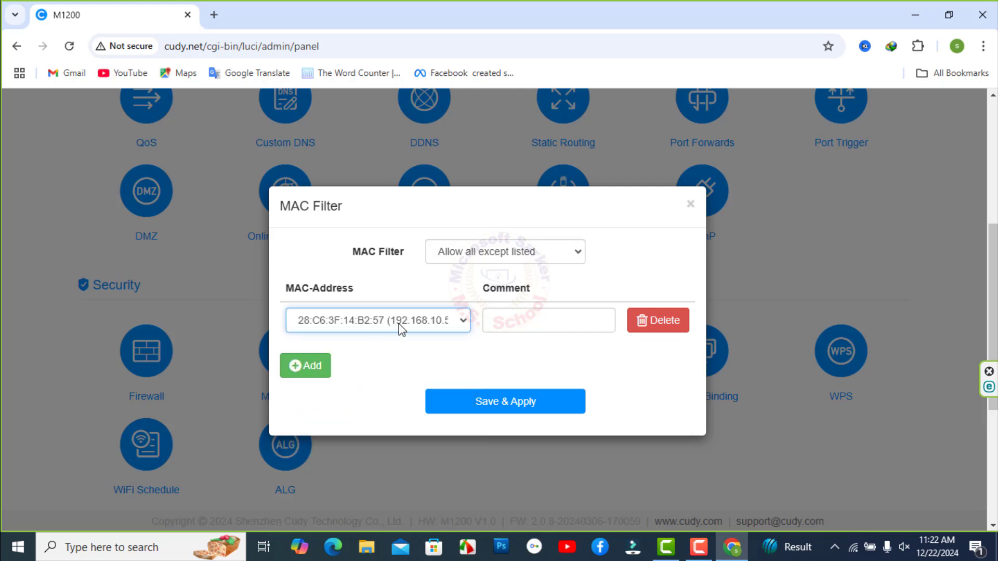
left_click(515, 321)
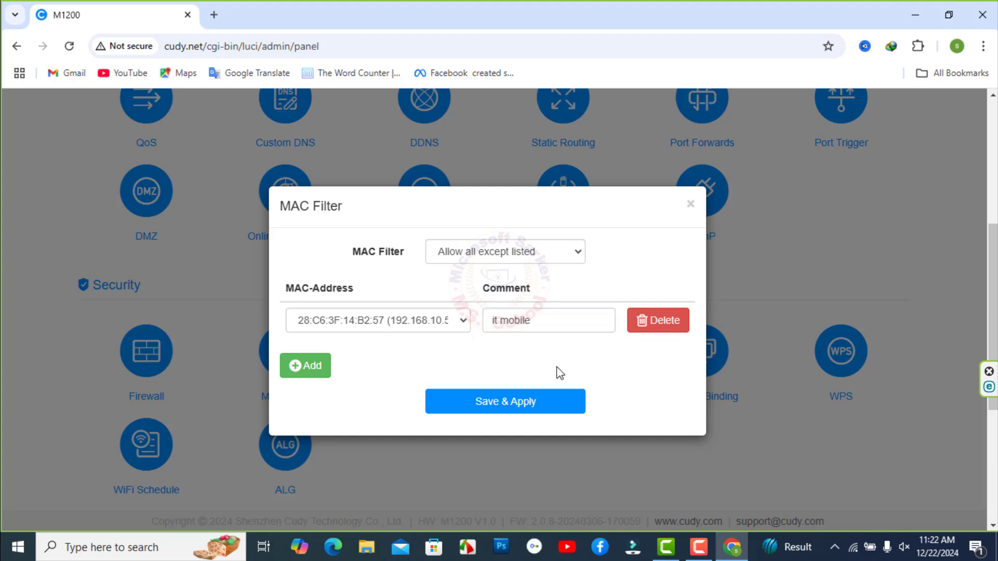
left_click(510, 401)
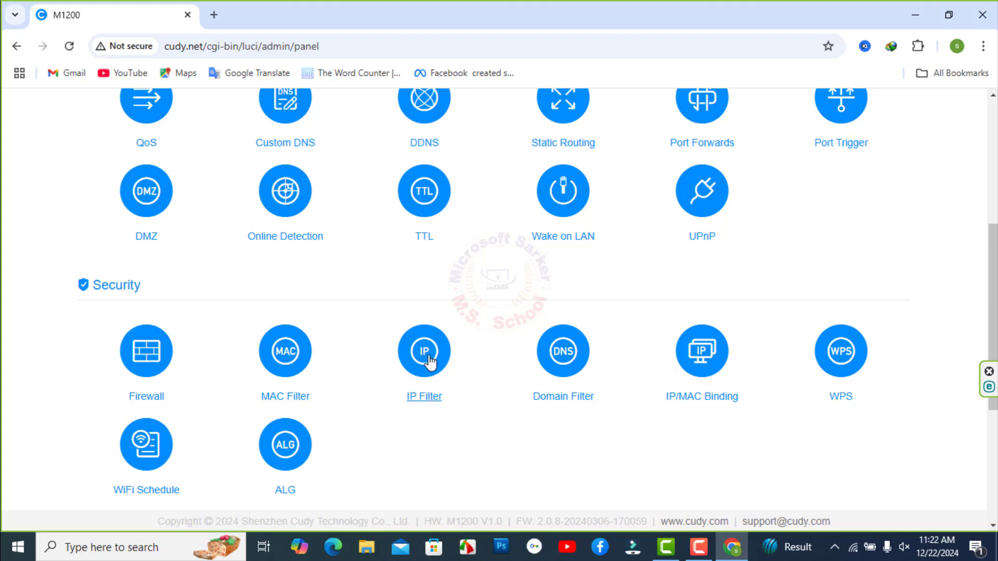
left_click(410, 358)
left_click(536, 276)
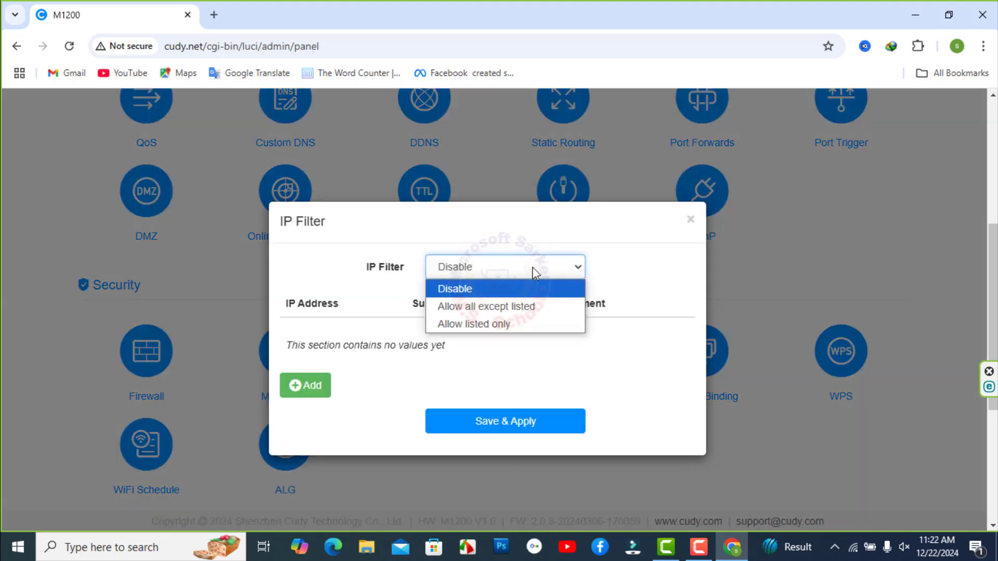
left_click(516, 306)
left_click(298, 387)
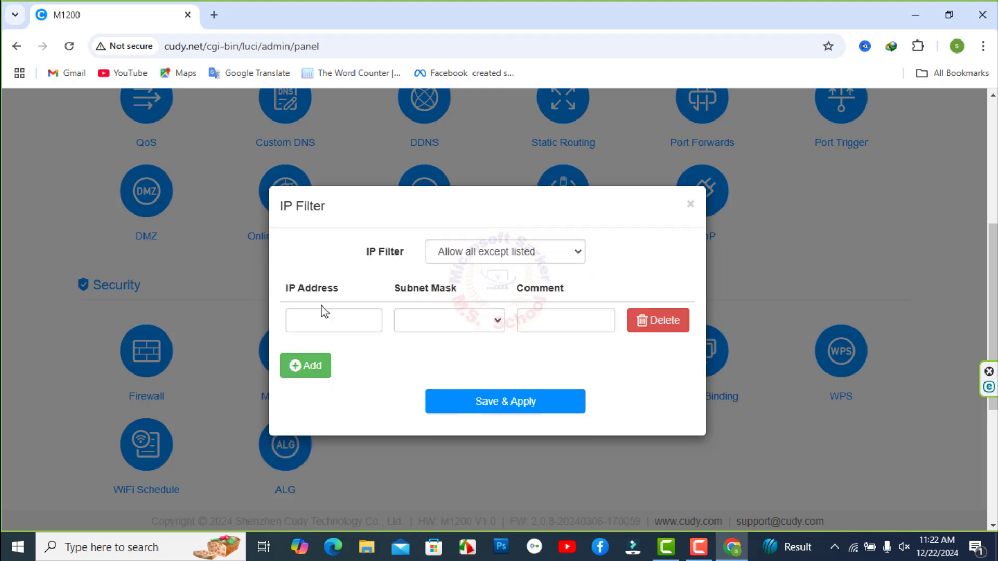
left_click(424, 320)
left_click(540, 328)
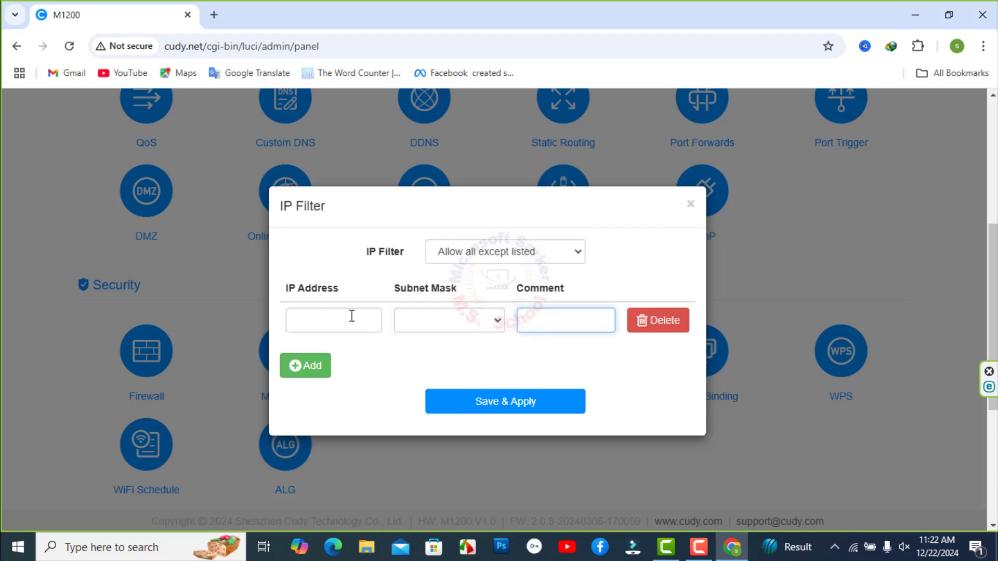
left_click(697, 205)
left_click(563, 152)
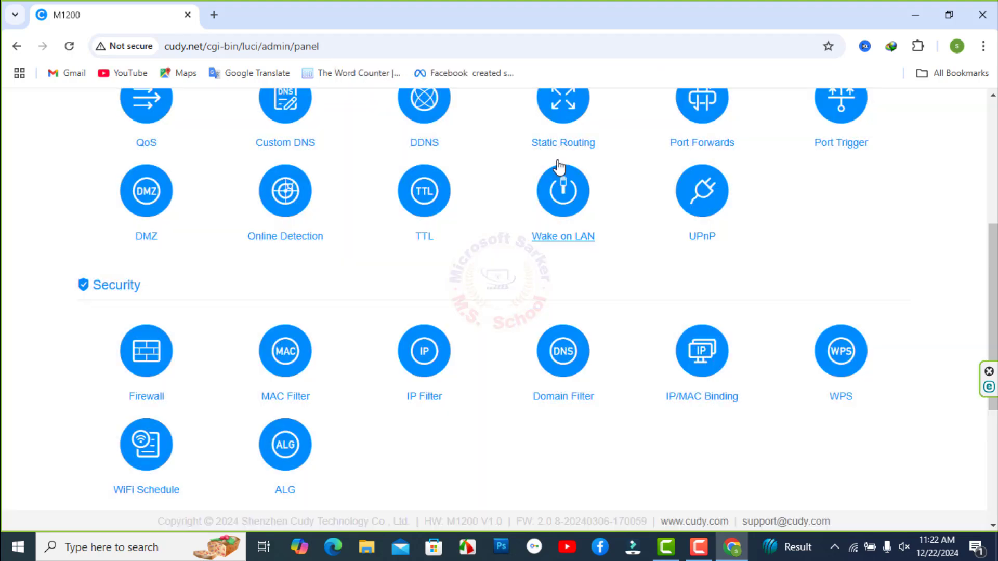
scroll(879, 328, "down", 1)
Add facebook.com with comment 'allow' to the domain filter in 'Allow all except listed' mode and apply.
left_click(563, 275)
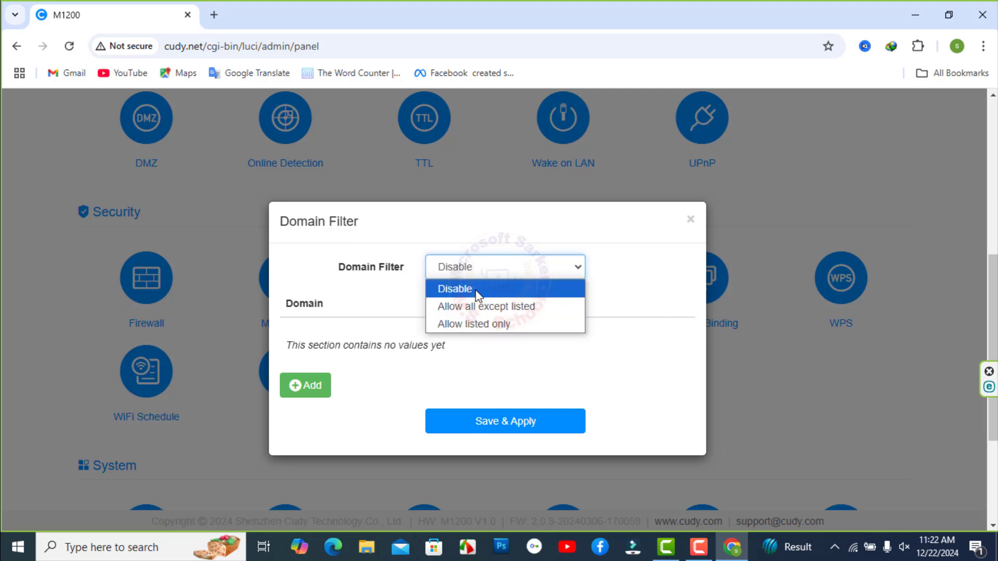
left_click(479, 307)
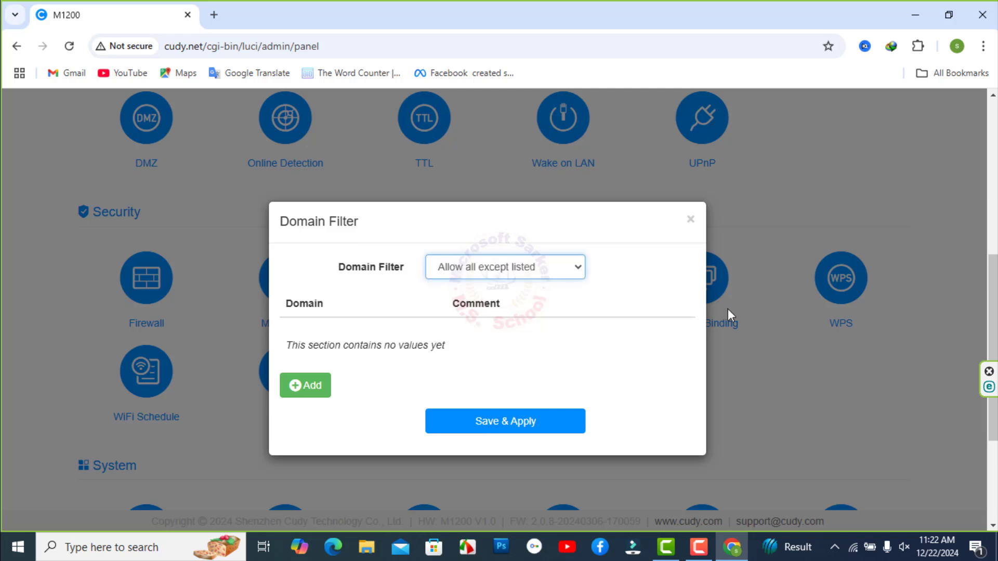
left_click(296, 391)
left_click(377, 319)
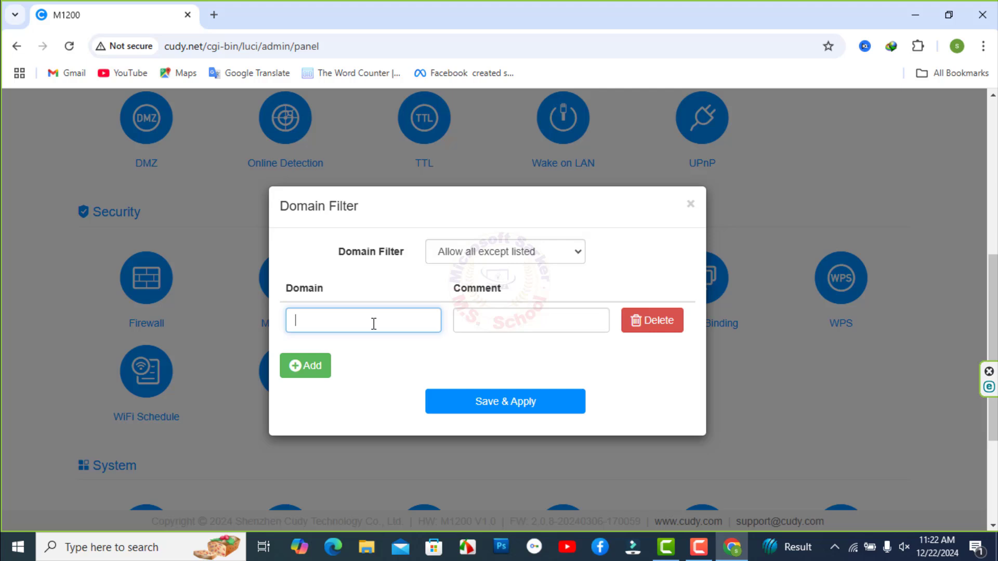
type("facebook.com")
left_click(509, 324)
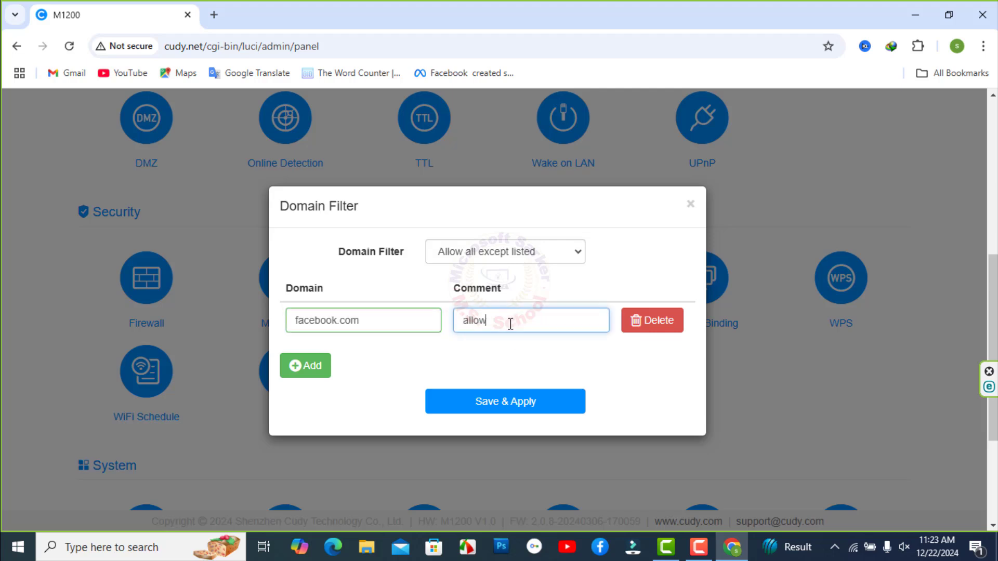
left_click(526, 402)
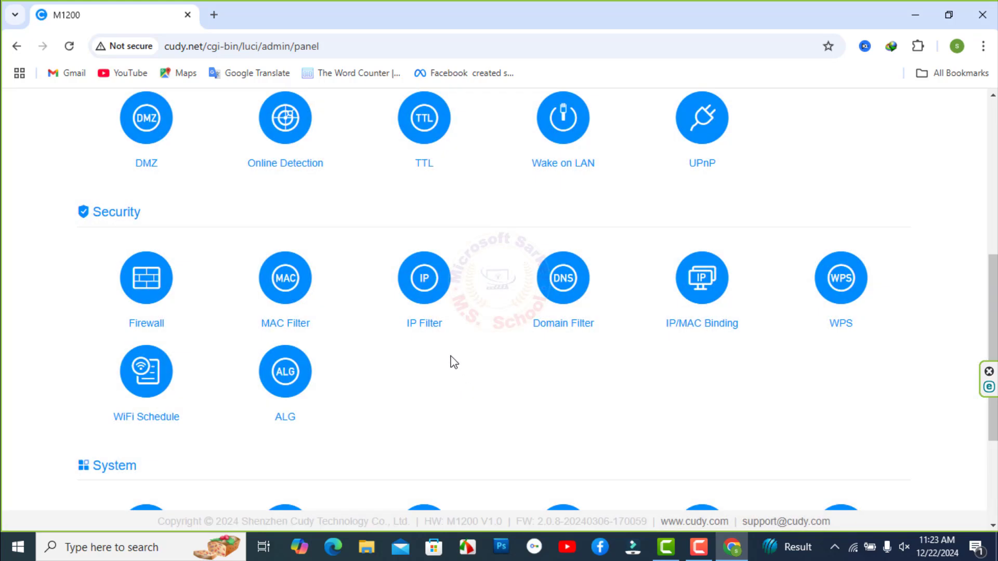
Start an IP/MAC binding rule, discard it unsaved, and scroll down to the System settings.
left_click(697, 281)
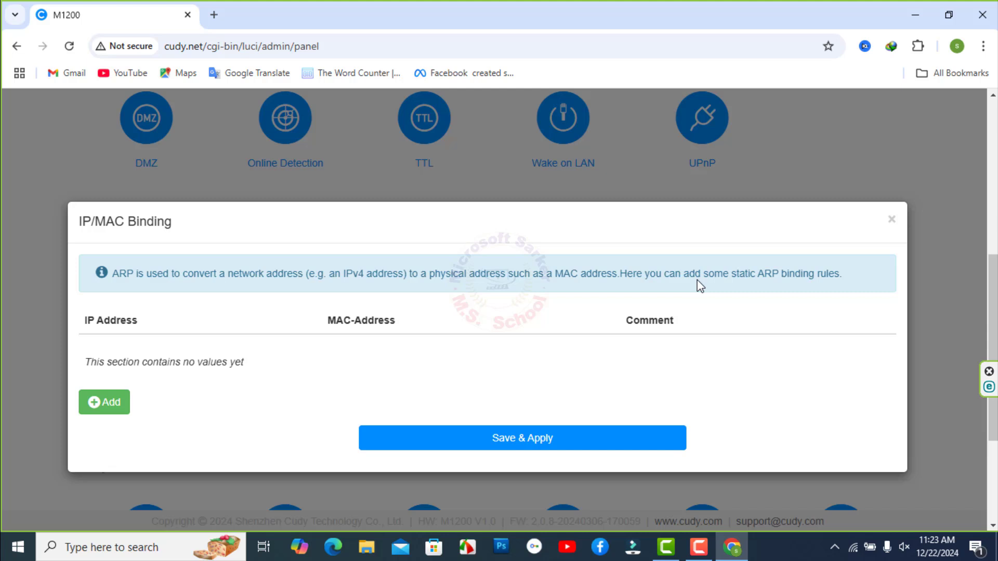
left_click(102, 405)
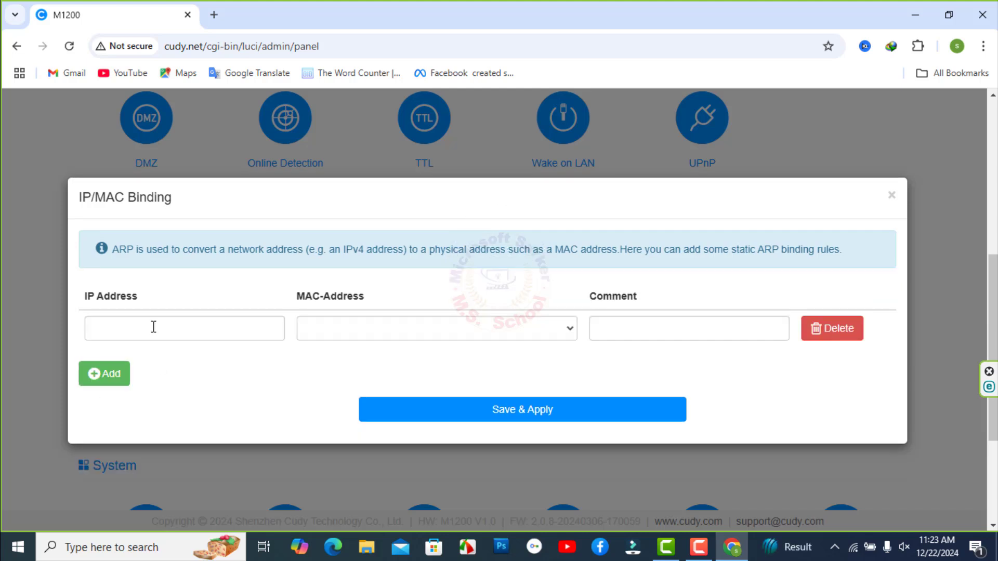
left_click(154, 327)
left_click(414, 334)
left_click(682, 334)
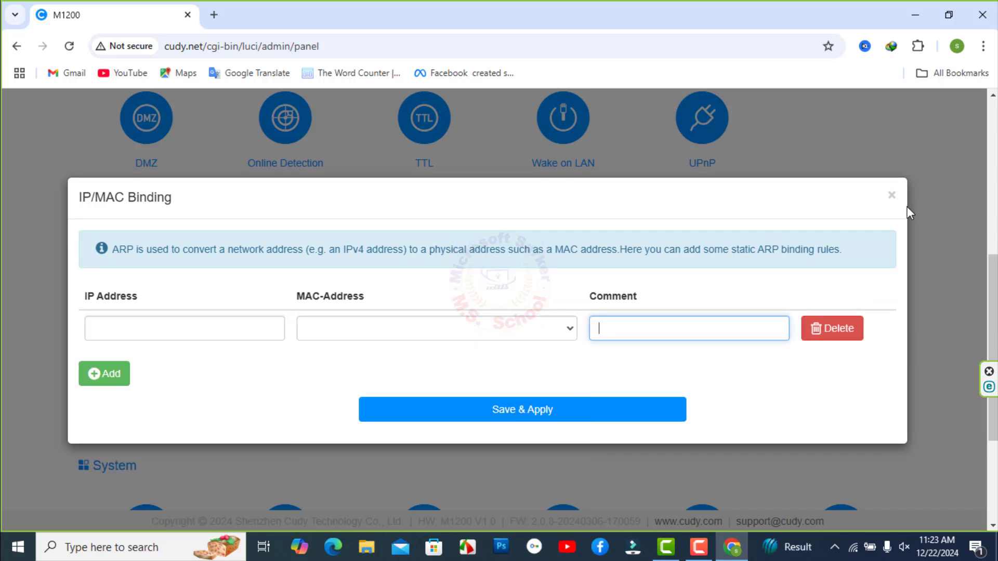
left_click(907, 208)
left_click(564, 154)
scroll(822, 275, "down", 2)
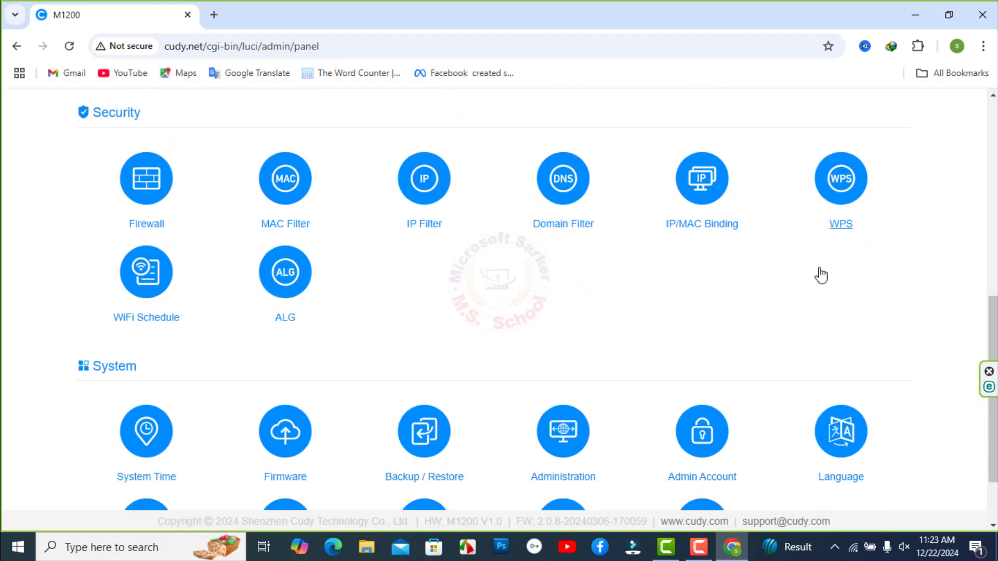
scroll(821, 276, "down", 2)
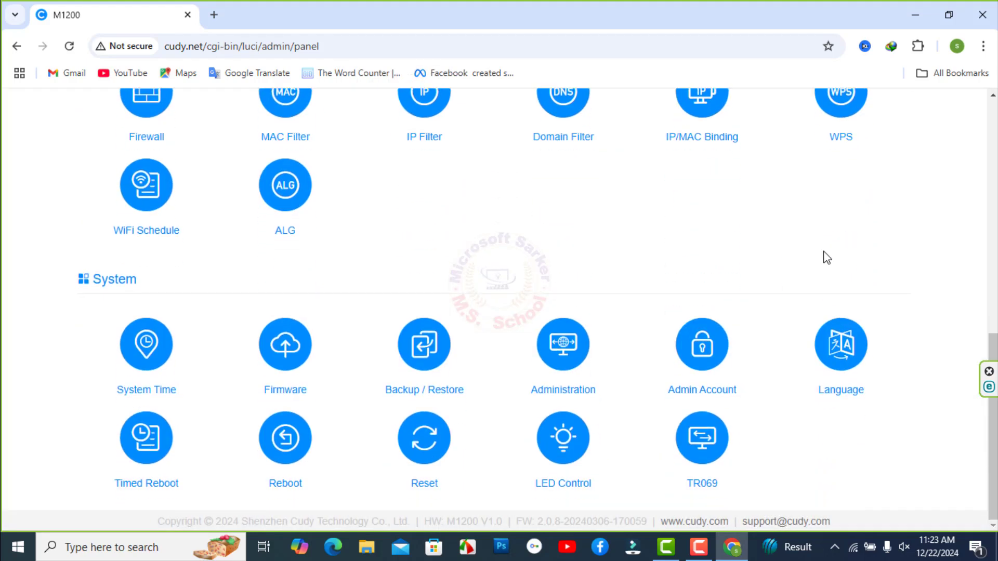
In the Admin Account form, enter and correct the current login password.
left_click(715, 364)
left_click(536, 316)
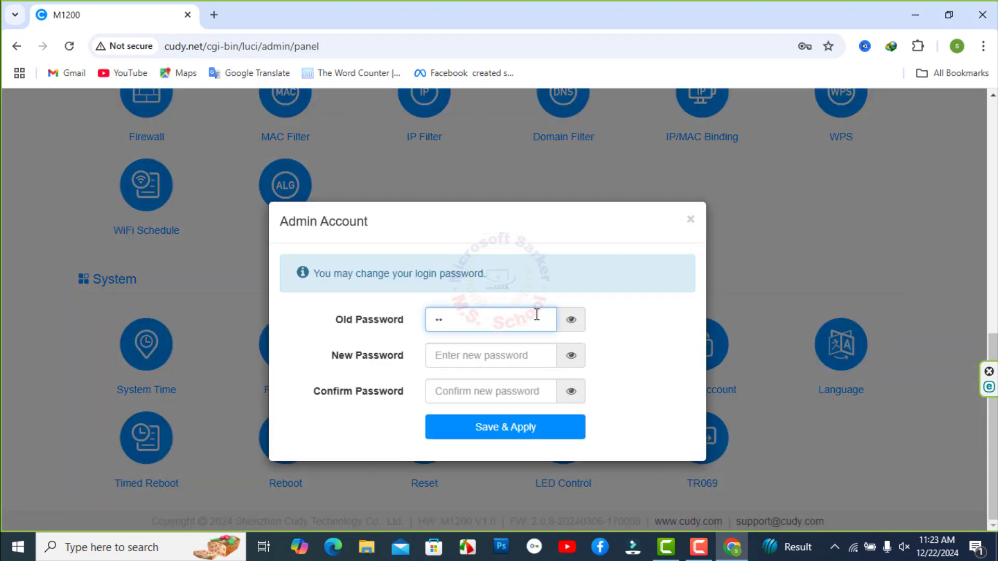
left_click(573, 328)
left_click(572, 356)
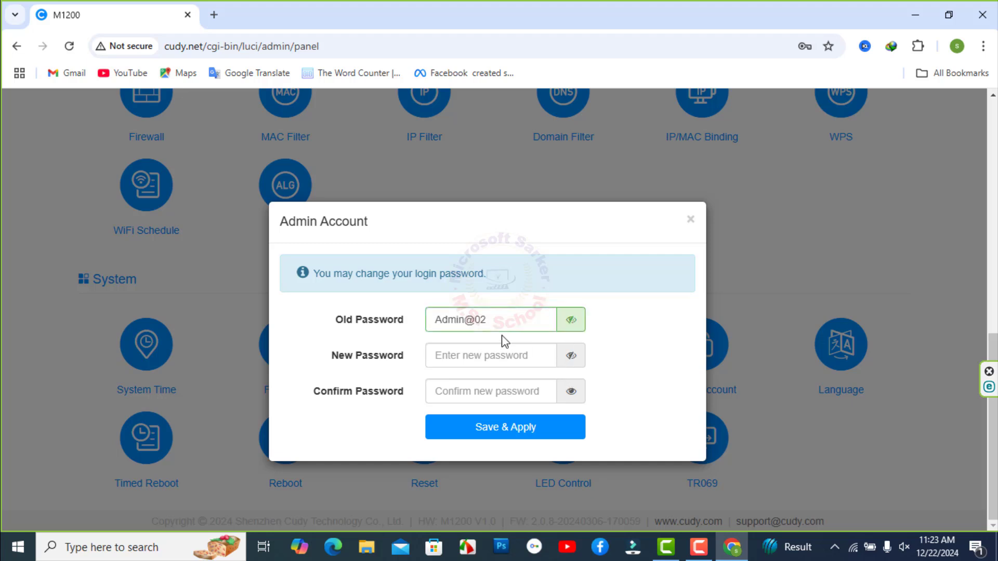
left_click(501, 324)
key("BackSpace")
Enter the new admin password in both New and Confirm fields, then save and apply.
left_click(479, 363)
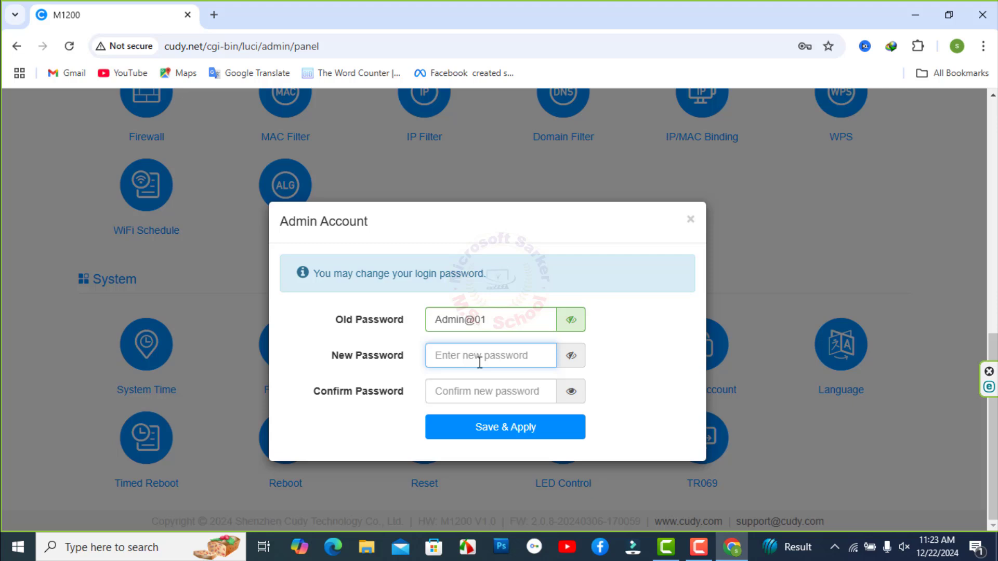
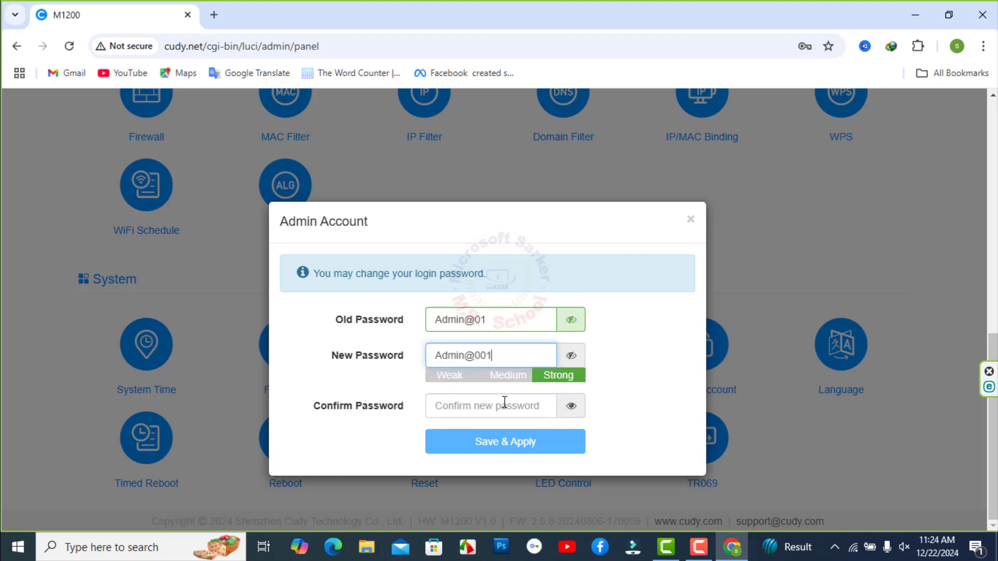
left_click(461, 405)
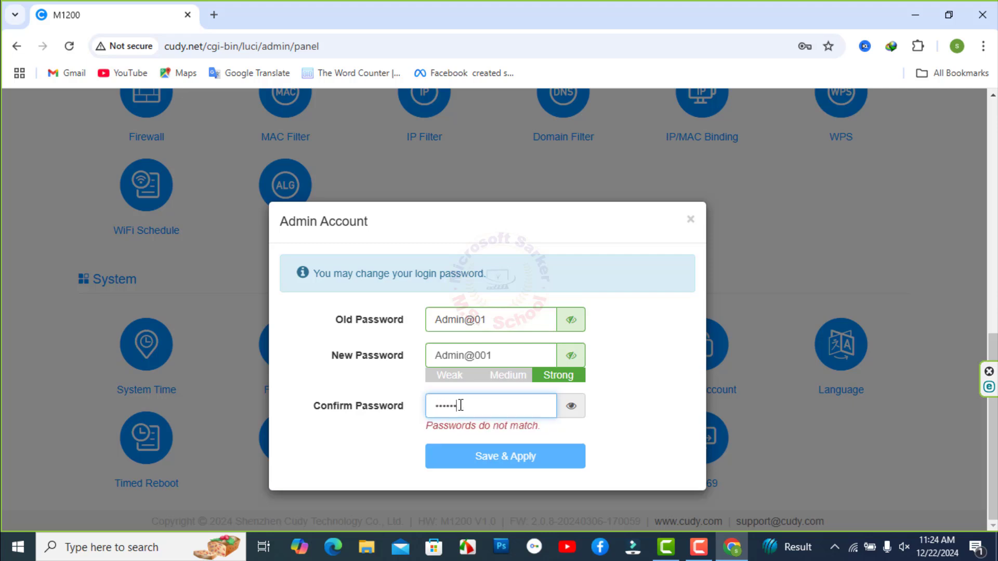
left_click(572, 406)
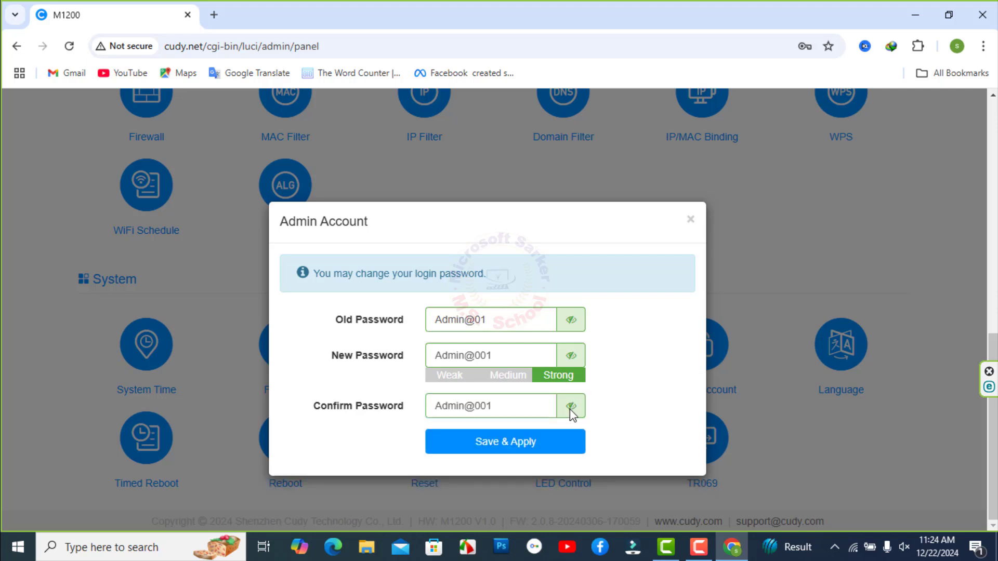
left_click(487, 446)
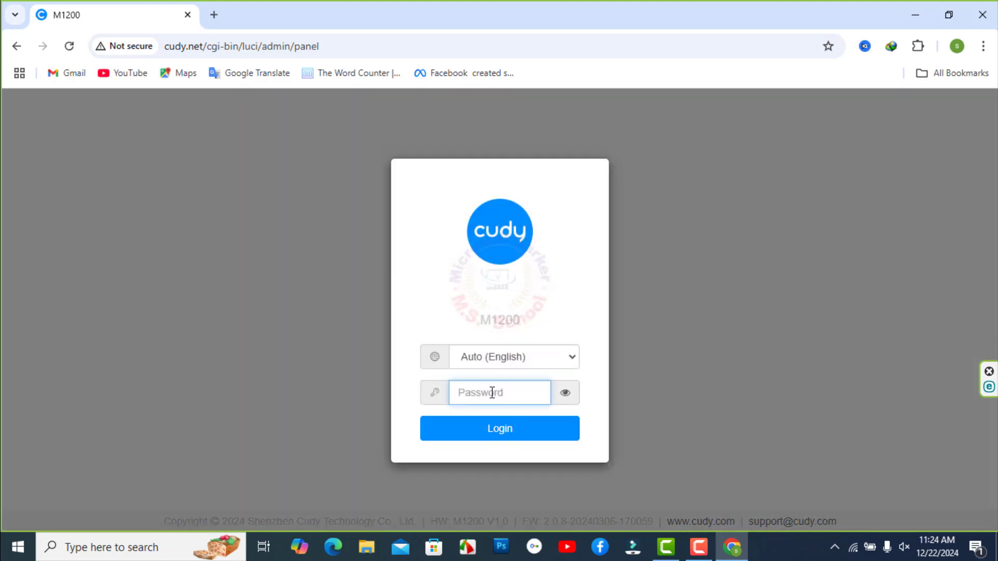
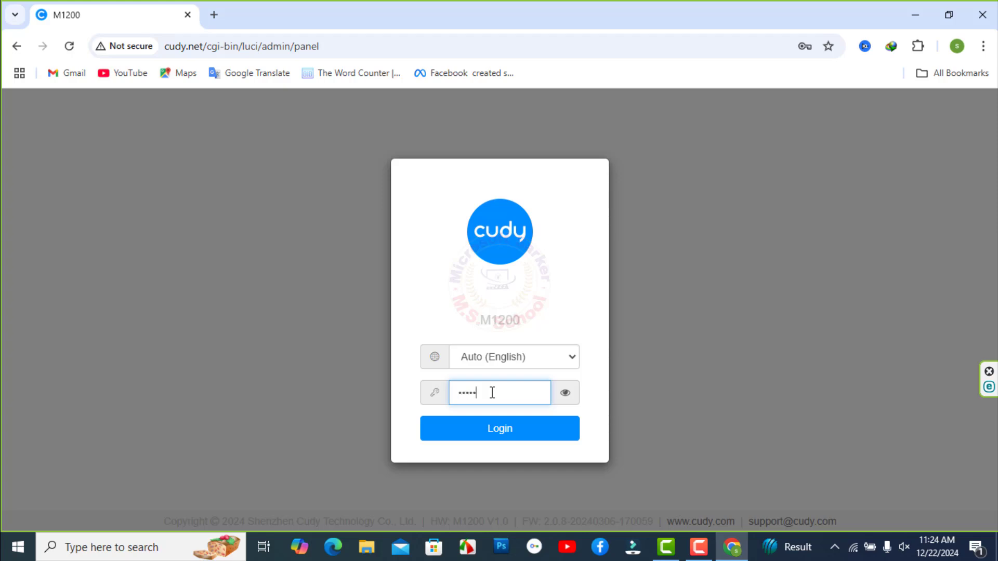
Sign in with the new admin password and return to Advanced Settings.
left_click(474, 433)
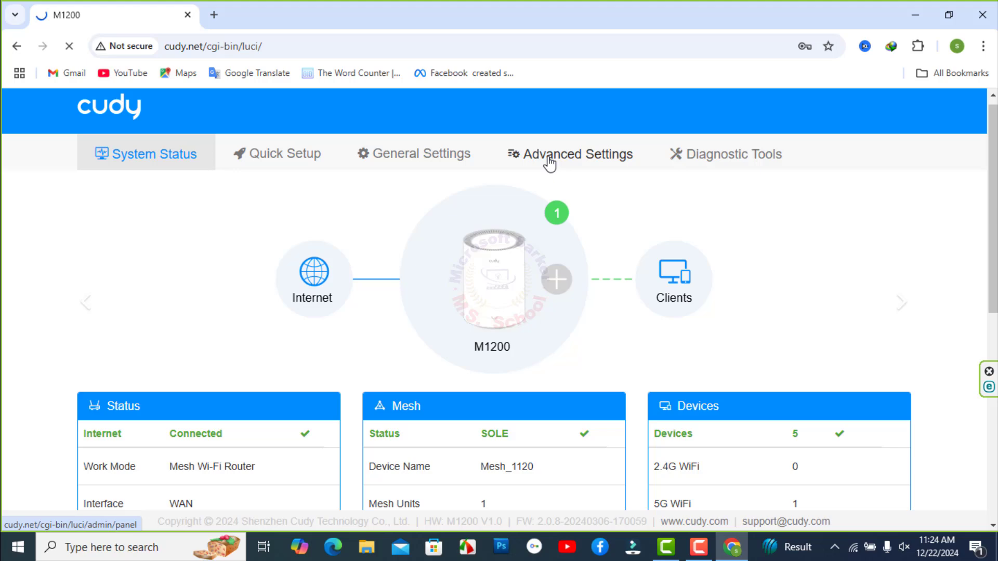
left_click(541, 166)
Enable remote management on HTTPS port 443, restricted to device 192.168.1.11, and apply.
scroll(943, 314, "down", 4)
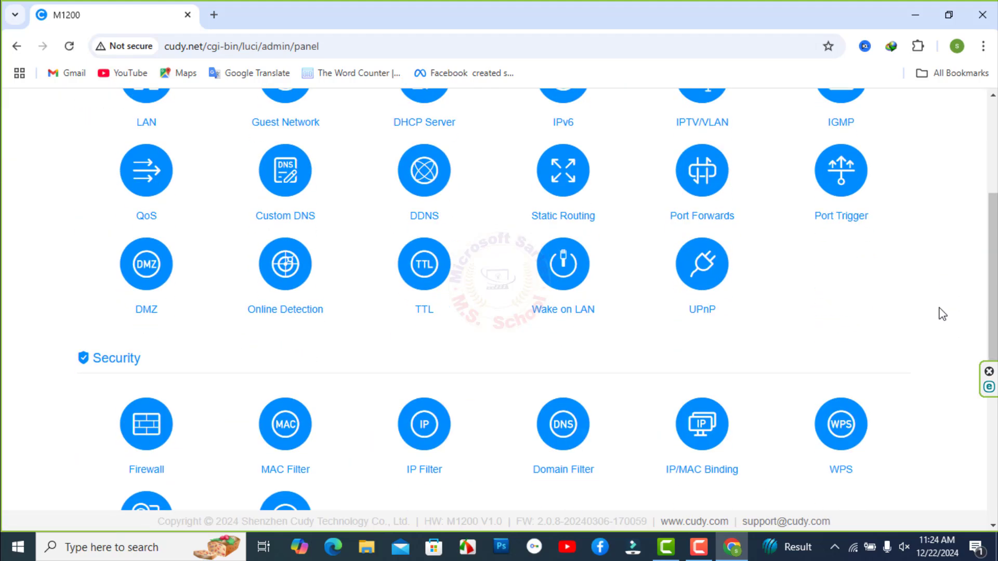
scroll(943, 313, "down", 6)
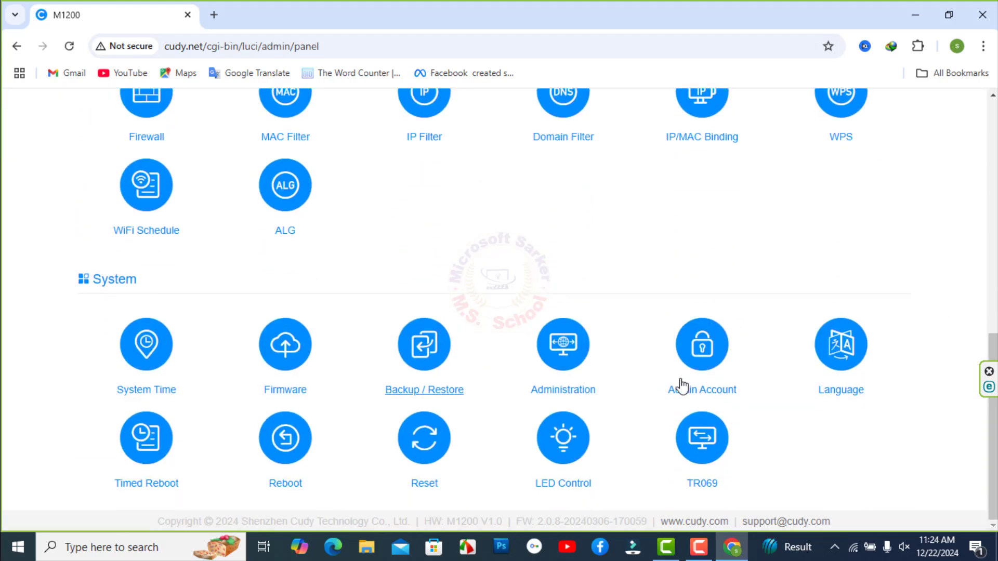
left_click(541, 351)
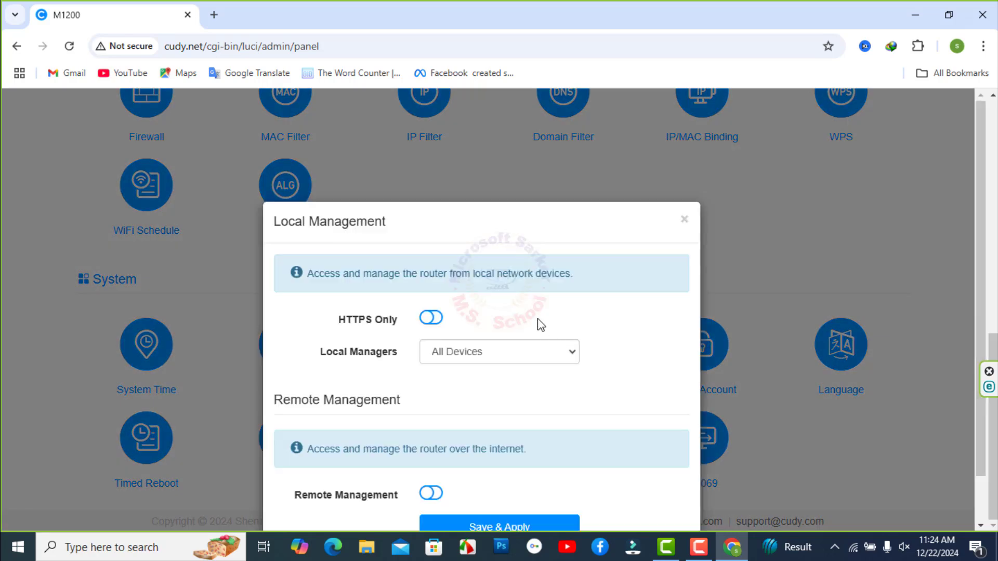
left_click(431, 441)
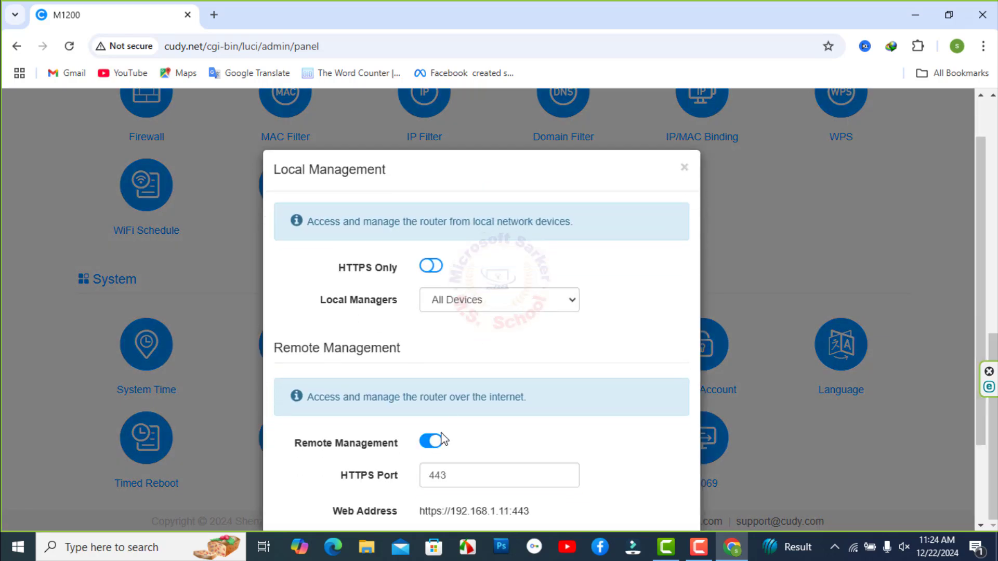
scroll(545, 354, "down", 2)
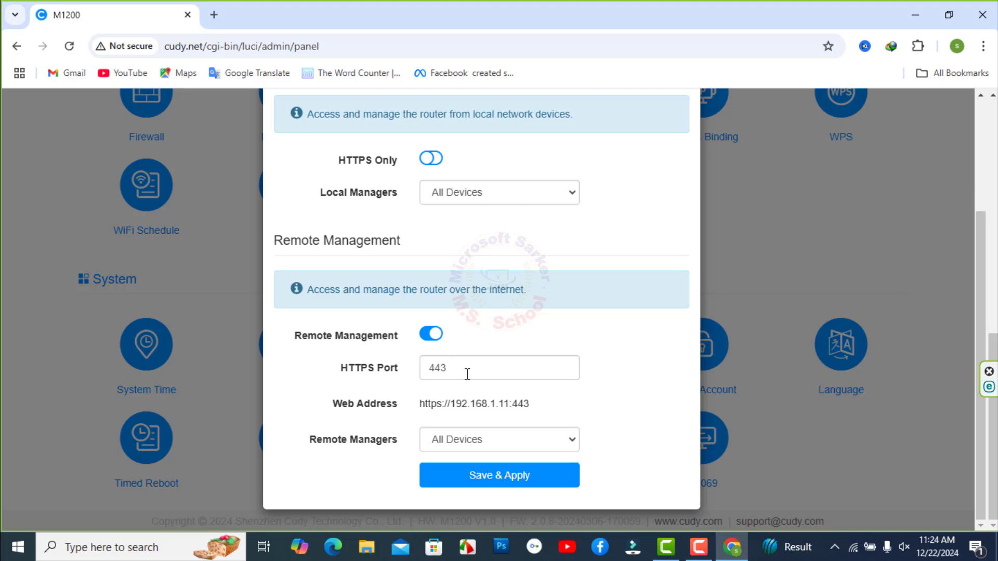
left_click_drag(481, 373, 391, 359)
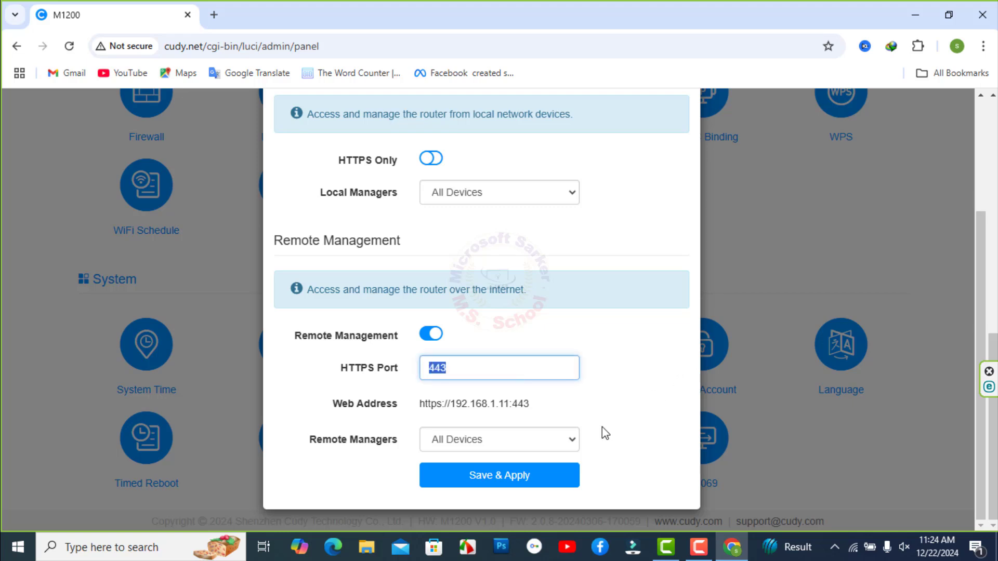
left_click(572, 440)
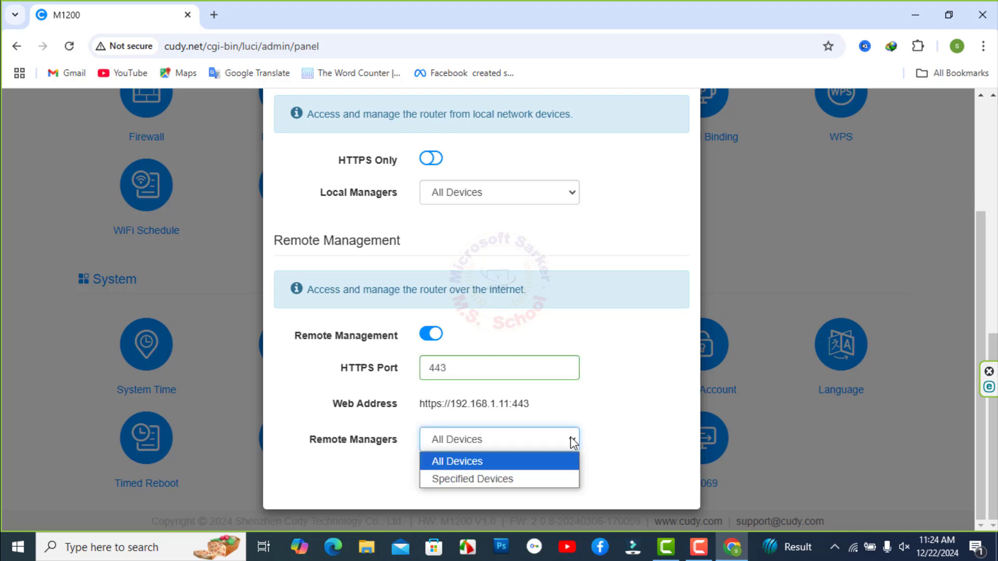
left_click(467, 480)
left_click(448, 437)
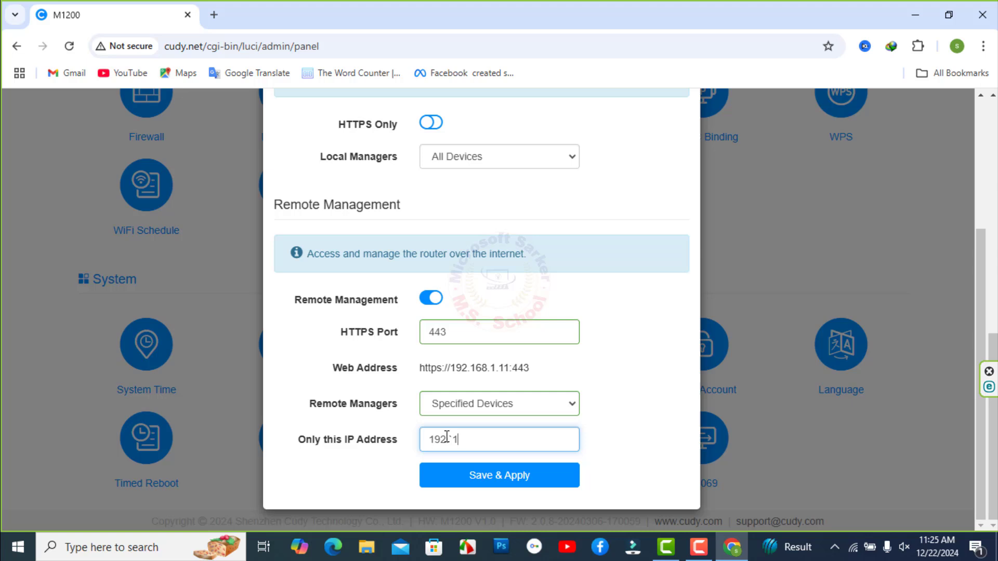
type("192.168.1.11")
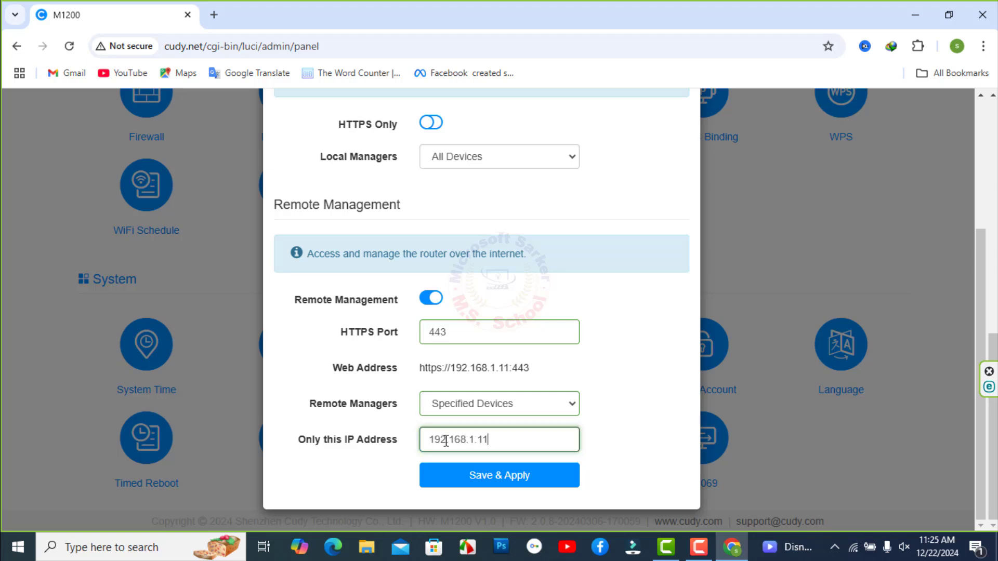
left_click(470, 481)
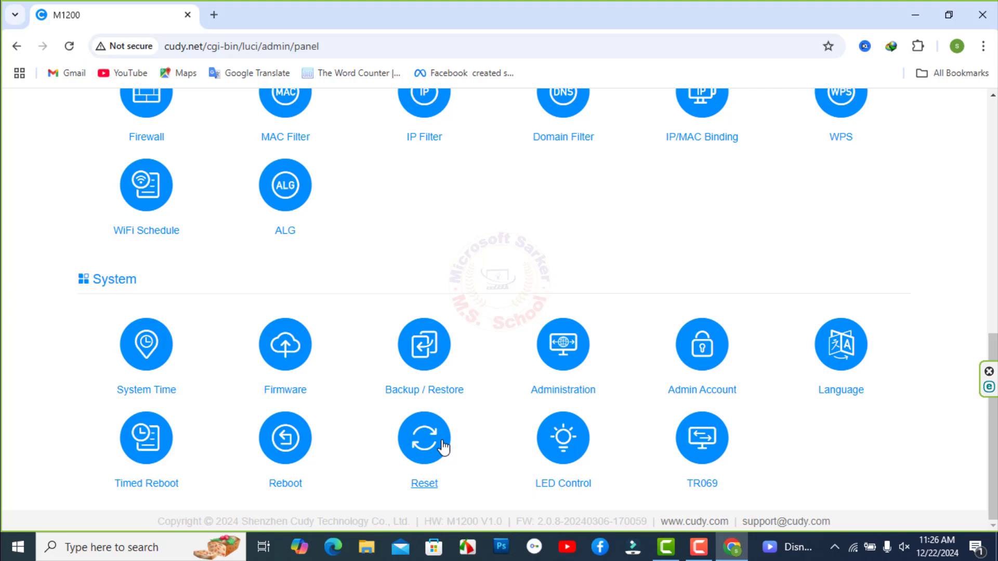
Confirm Reset to defaults so the router reboots with factory settings.
left_click(430, 452)
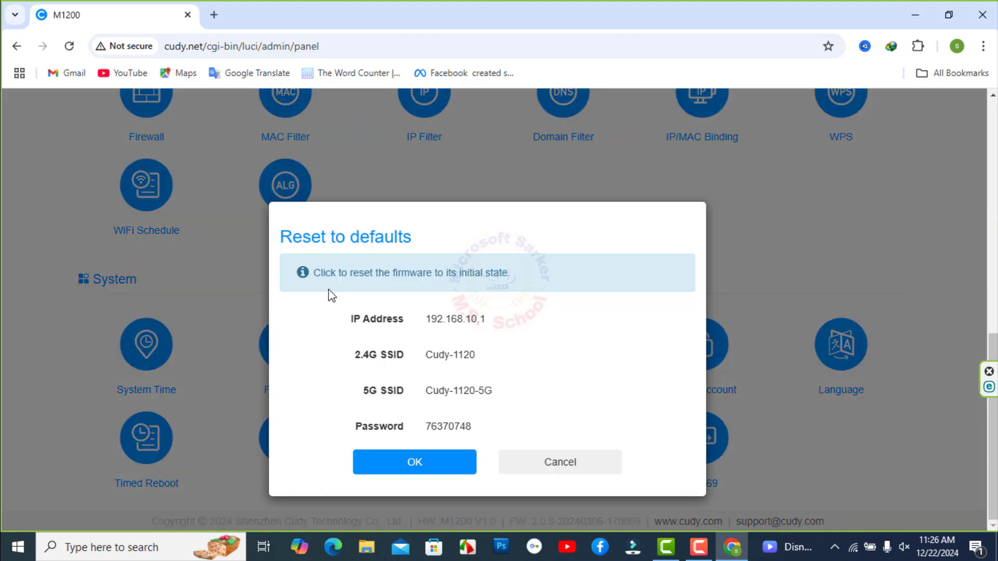
left_click(411, 461)
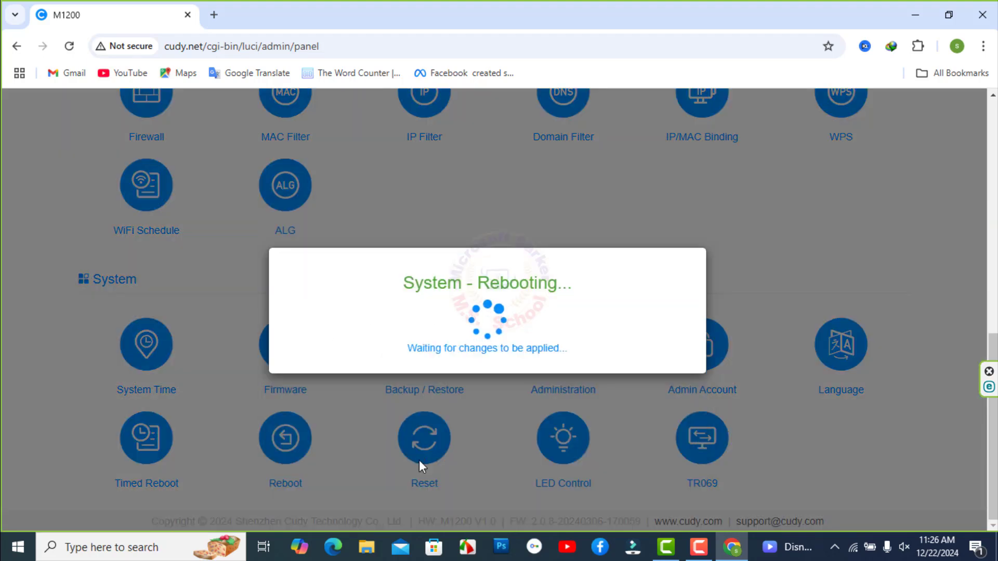